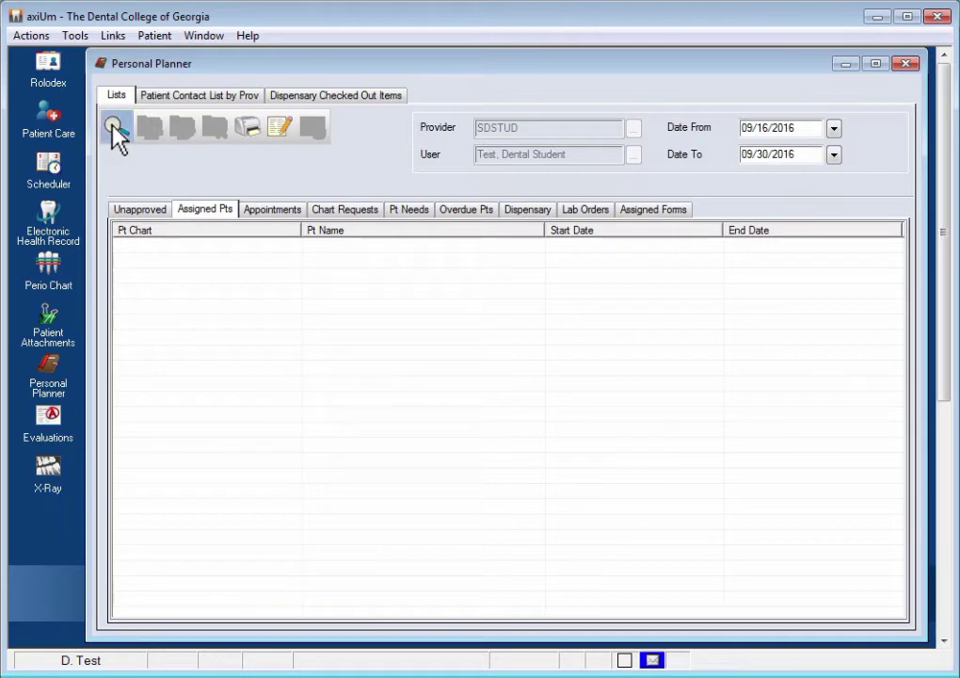
Step: List the assigned patients in the Personal Planner and select the first one as the active patient
{"action": "left_click", "coordinate": [113, 125]}
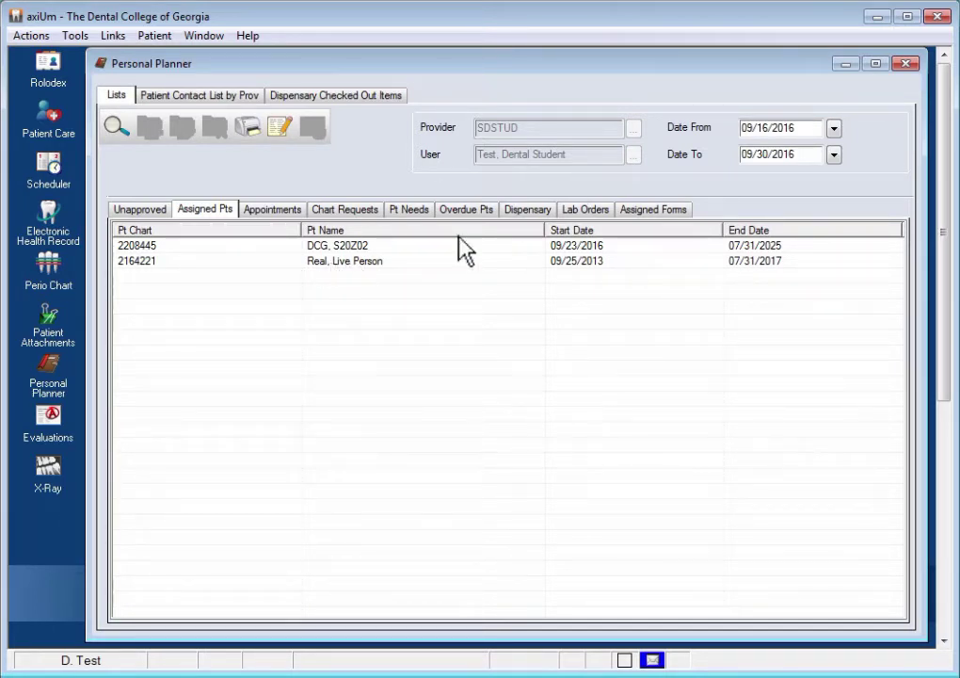
{"action": "left_click", "coordinate": [323, 247]}
{"action": "left_click", "coordinate": [323, 245]}
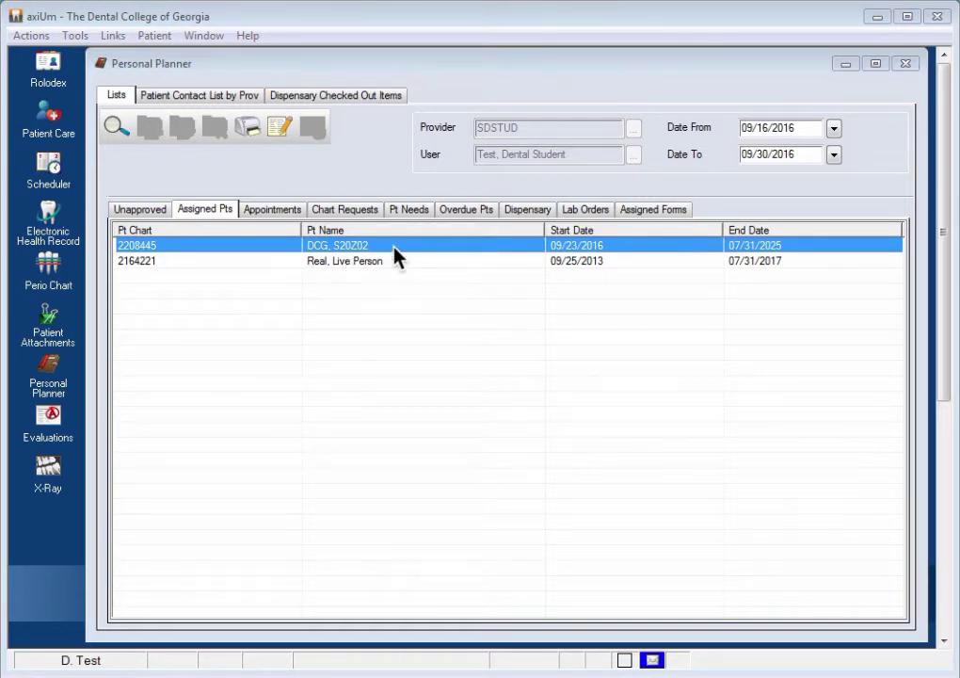
{"action": "right_click", "coordinate": [396, 246]}
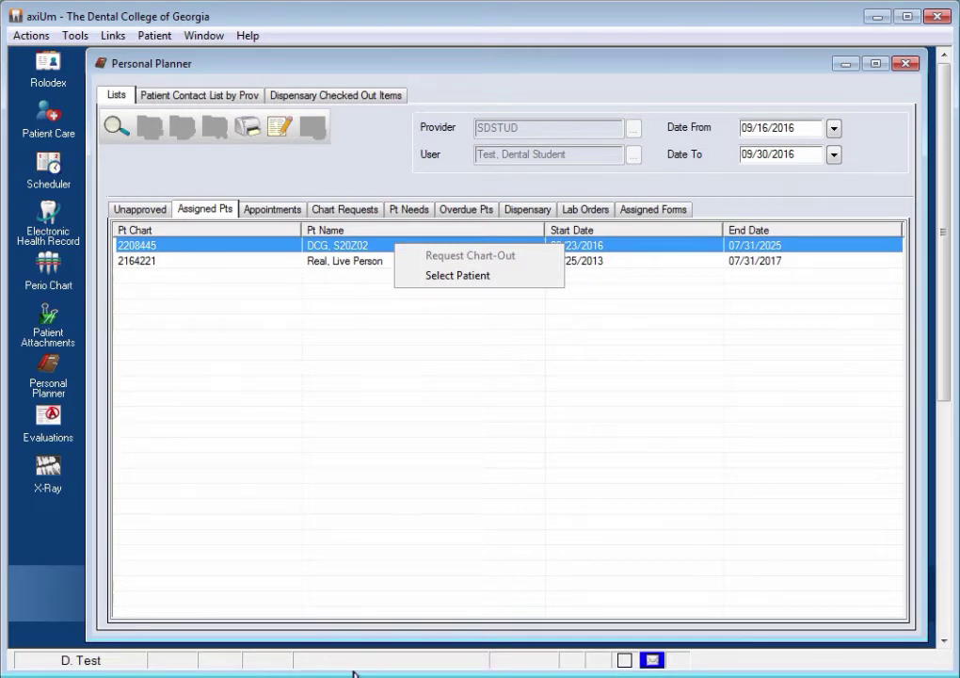
{"action": "left_click", "coordinate": [468, 277]}
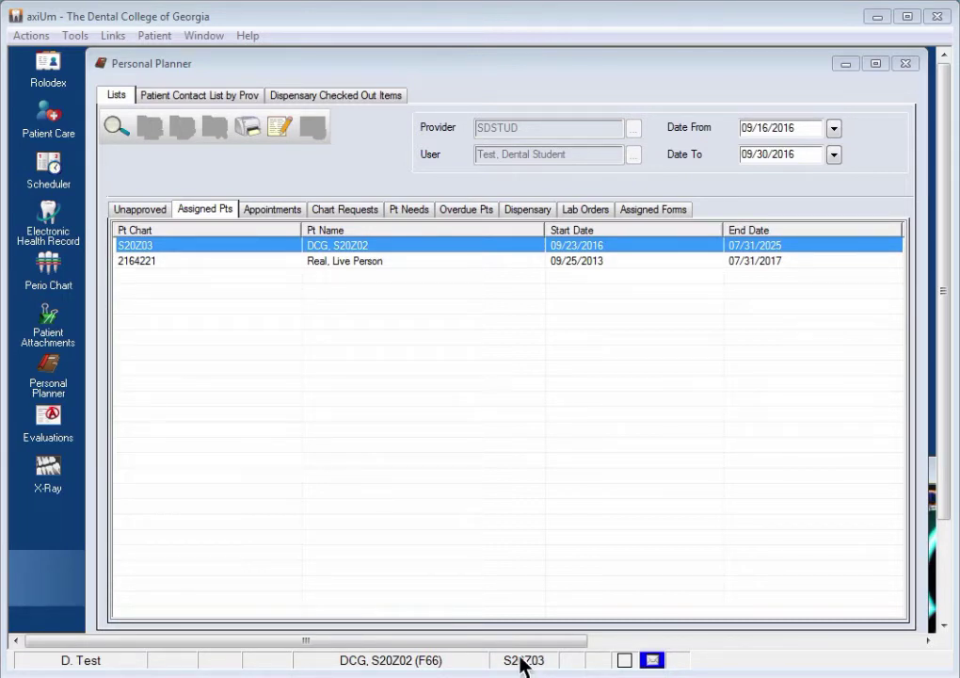
Step: Close the Personal Planner and open the forms section of the patient's Electronic Health Record
{"action": "left_click", "coordinate": [904, 66]}
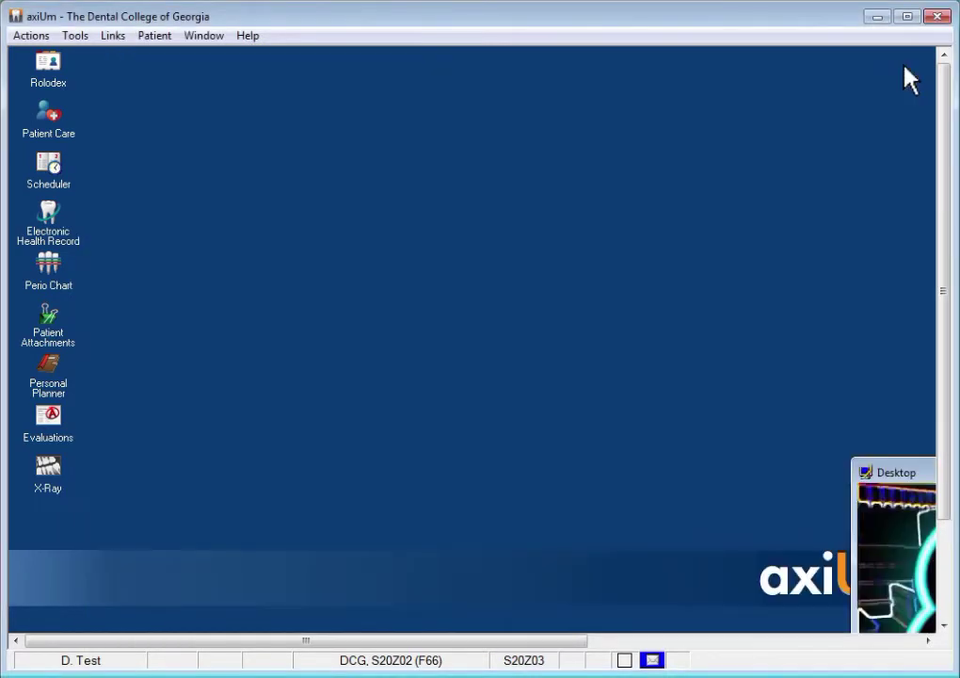
{"action": "left_click", "coordinate": [49, 226]}
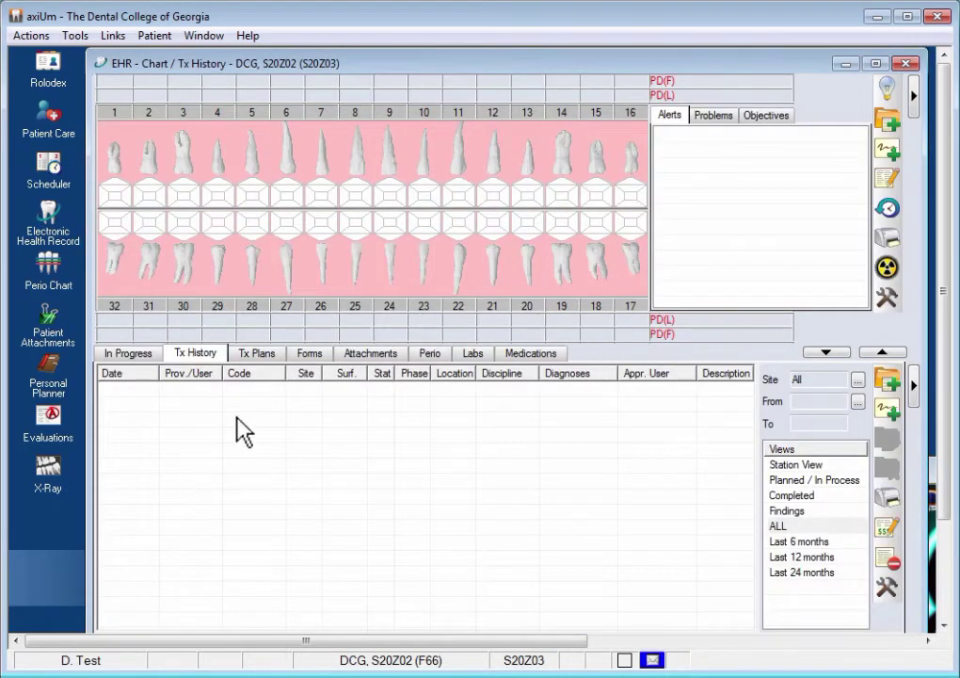
{"action": "left_click", "coordinate": [306, 355]}
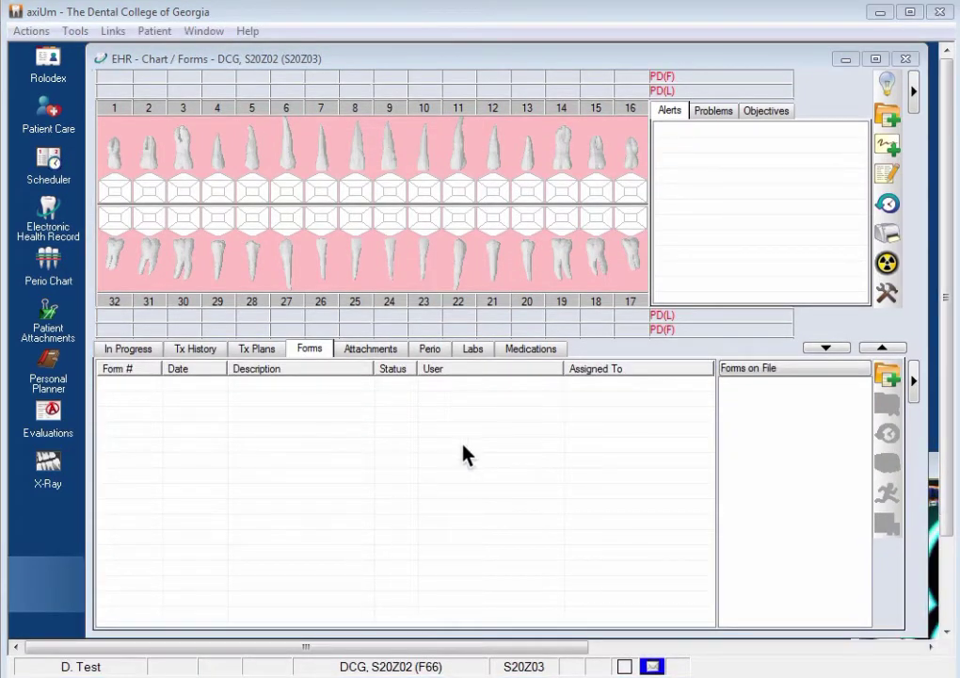
Step: Add a new Medical History form (MEDHIS) to the patient's record
{"action": "left_click", "coordinate": [887, 376]}
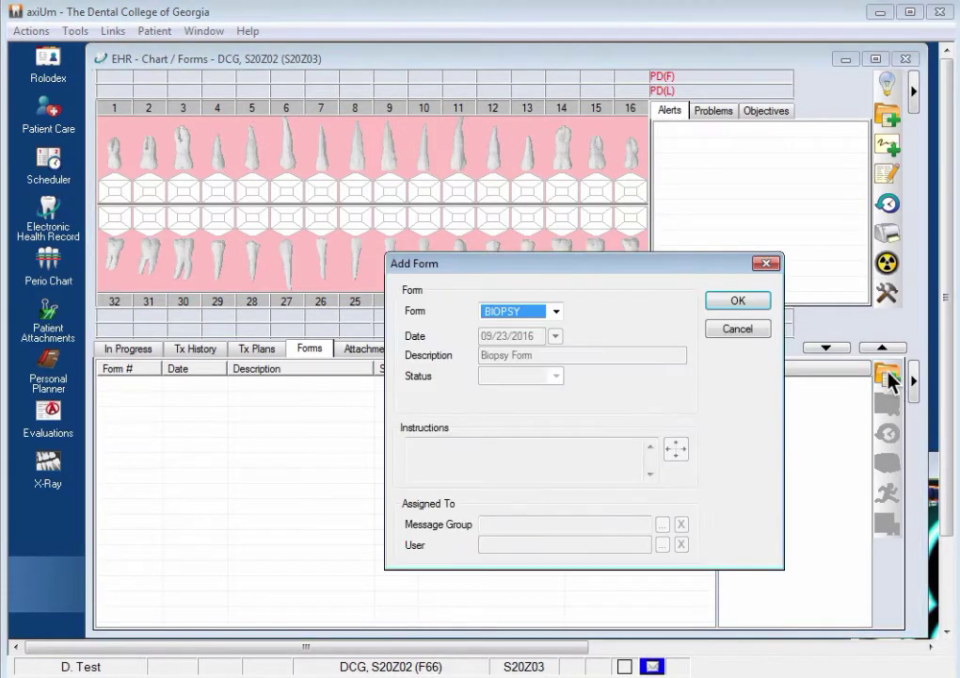
{"action": "left_click_drag", "start_coordinate": [579, 263], "coordinate": [298, 261]}
{"action": "left_click", "coordinate": [272, 311]}
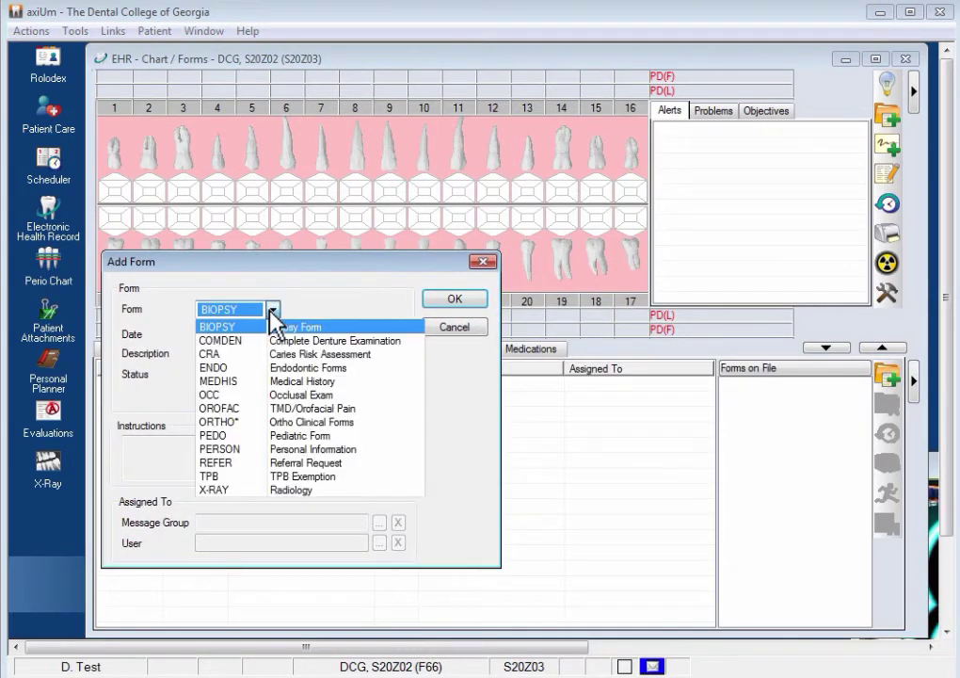
{"action": "left_click", "coordinate": [242, 381]}
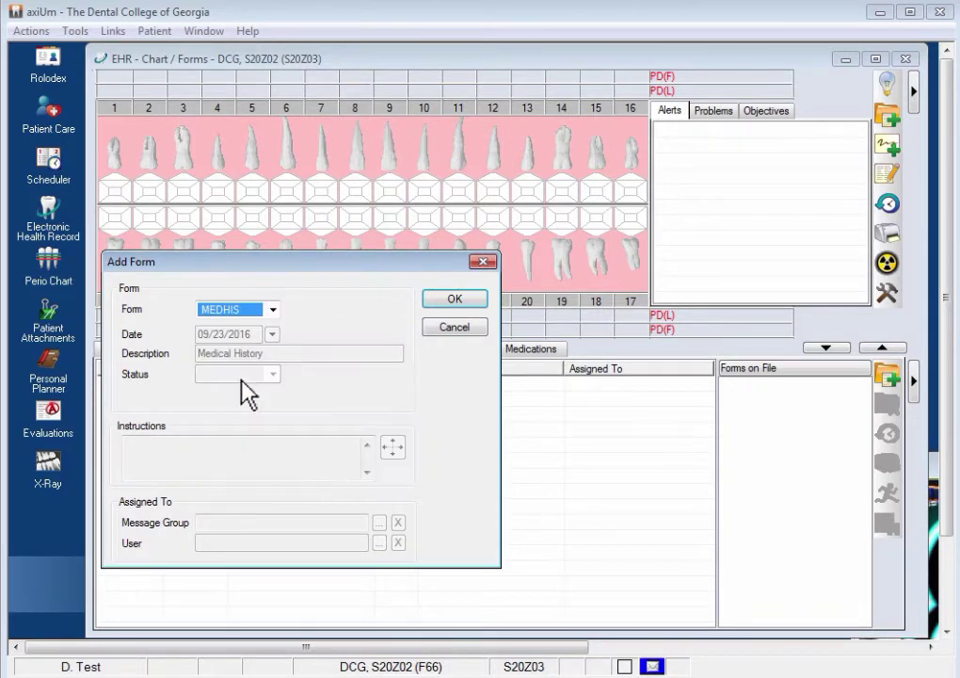
{"action": "left_click", "coordinate": [462, 301]}
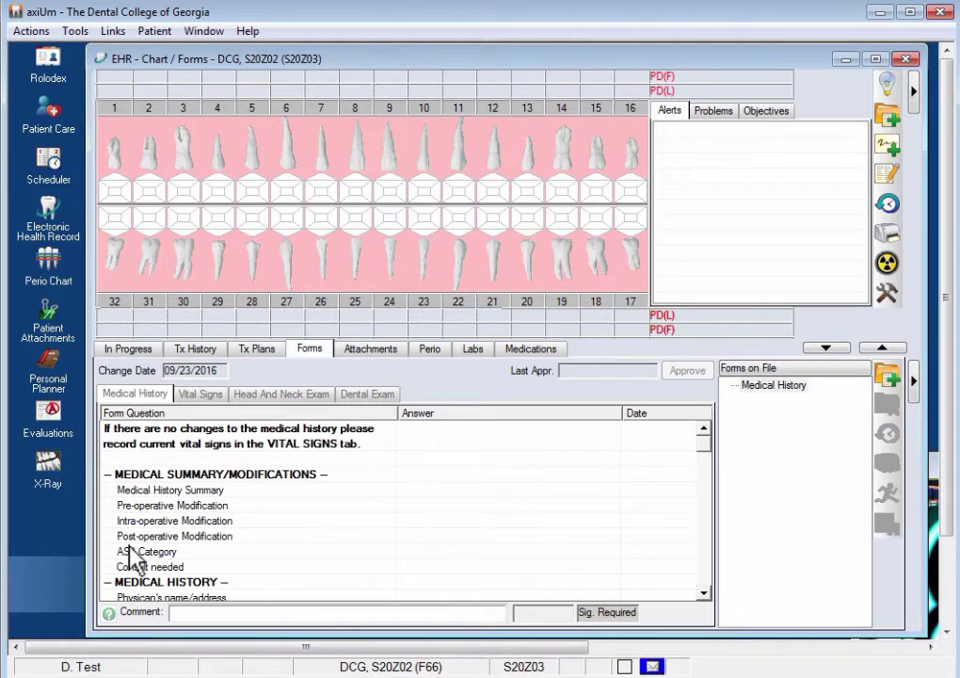
Step: Expand the form and enter "daksjflksad" for the physician's name/address and "fjddaksfj" for the date of last doctor visit
{"action": "left_click", "coordinate": [885, 348]}
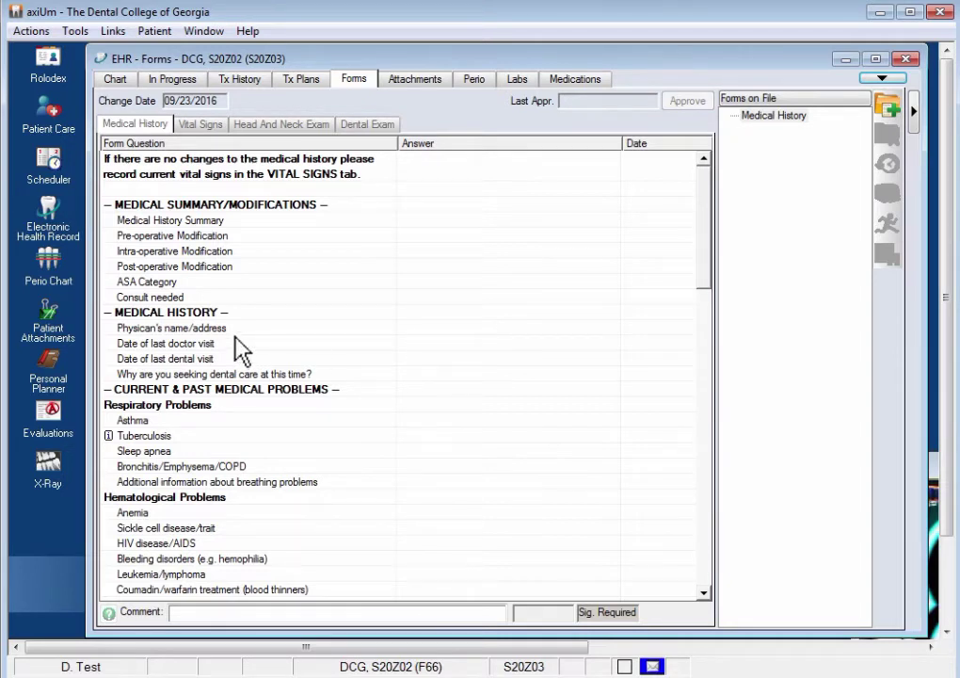
{"action": "left_click", "coordinate": [481, 327]}
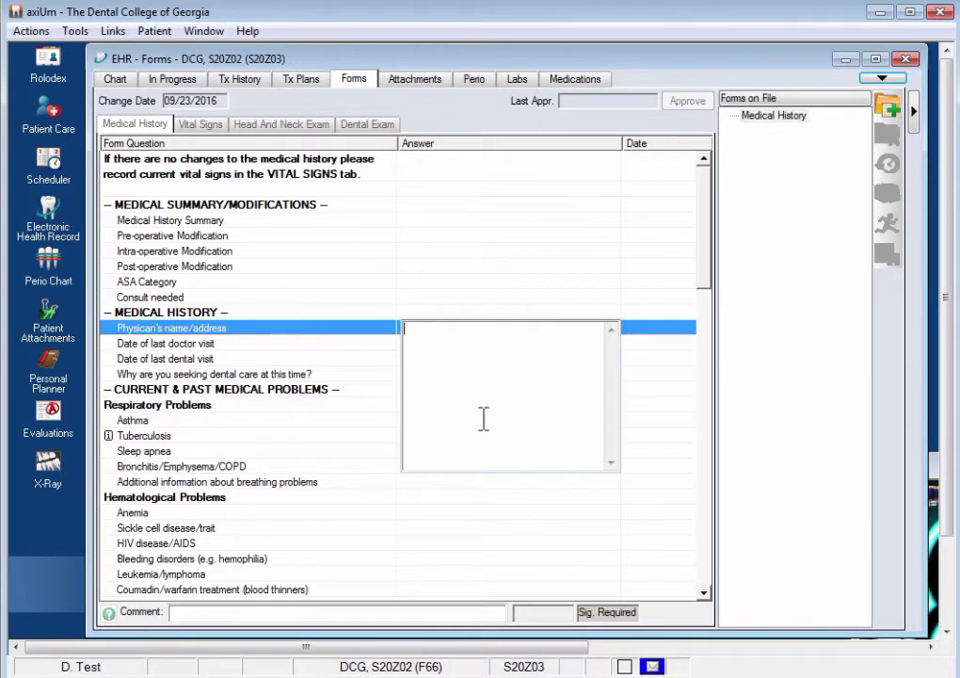
{"action": "type", "text": "daksjflksad"}
{"action": "left_click", "coordinate": [255, 343]}
{"action": "left_click", "coordinate": [460, 344]}
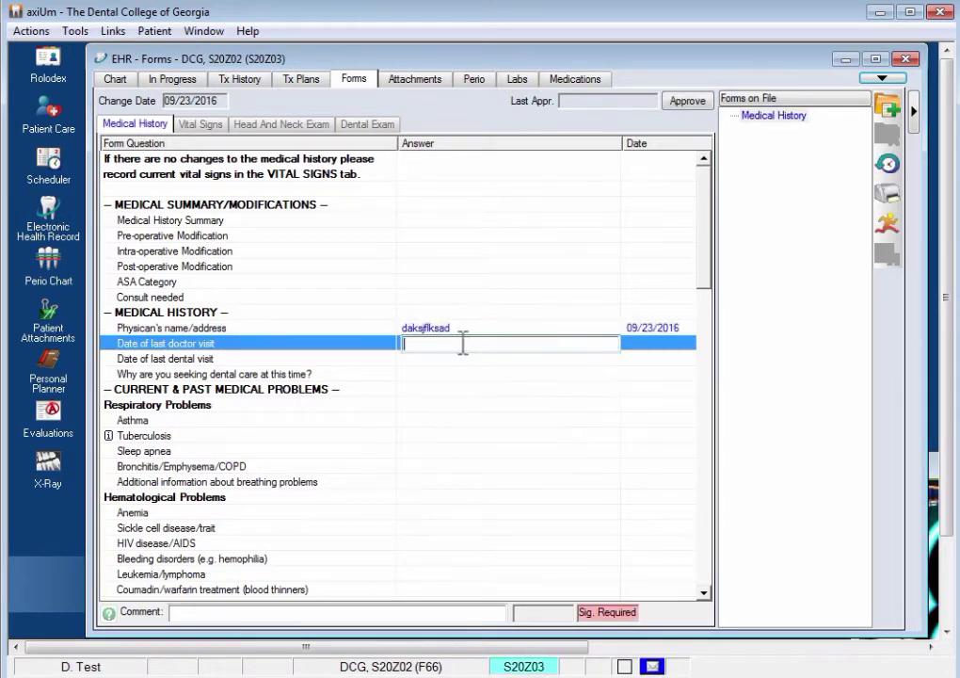
{"action": "type", "text": "fjddaksfj"}
Step: Answer Yes to Asthma under Respiratory Problems and check the medical alerts on the patient's chart
{"action": "left_click", "coordinate": [429, 420]}
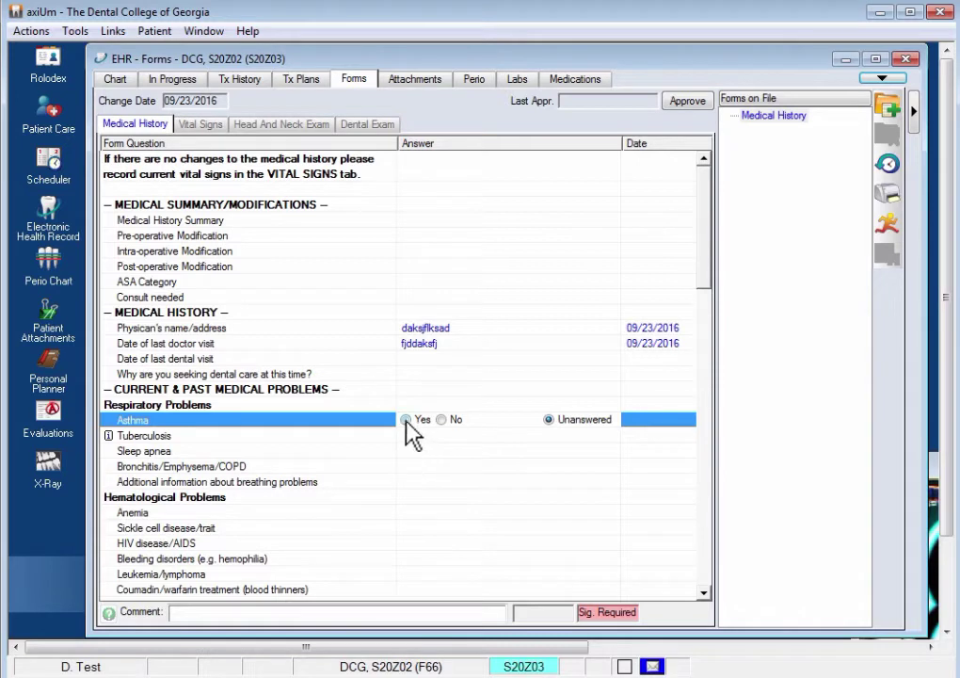
{"action": "left_click", "coordinate": [407, 420]}
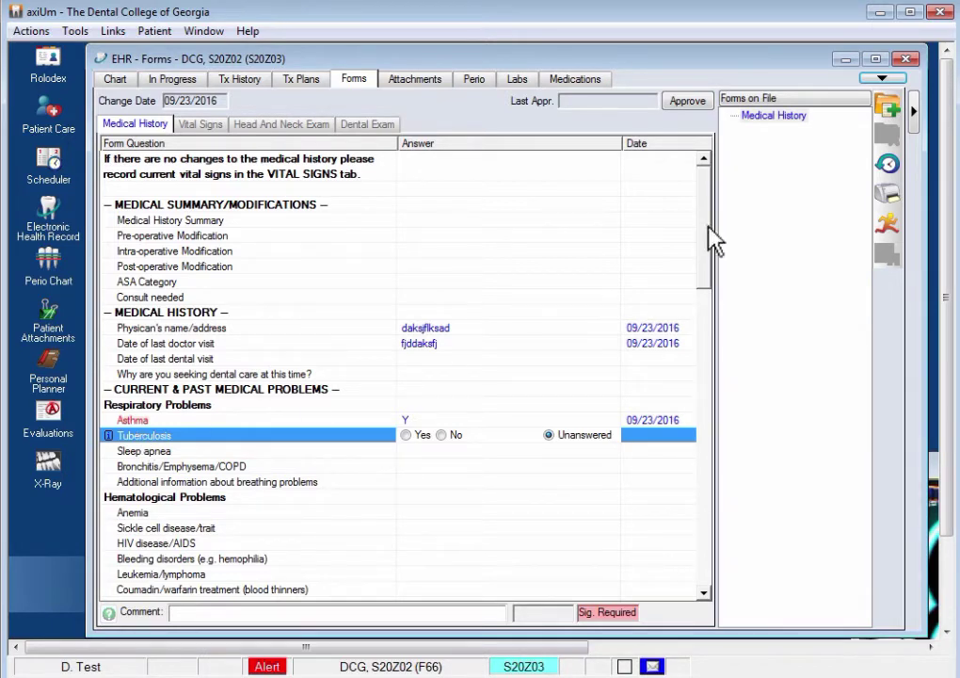
{"action": "left_click", "coordinate": [885, 79]}
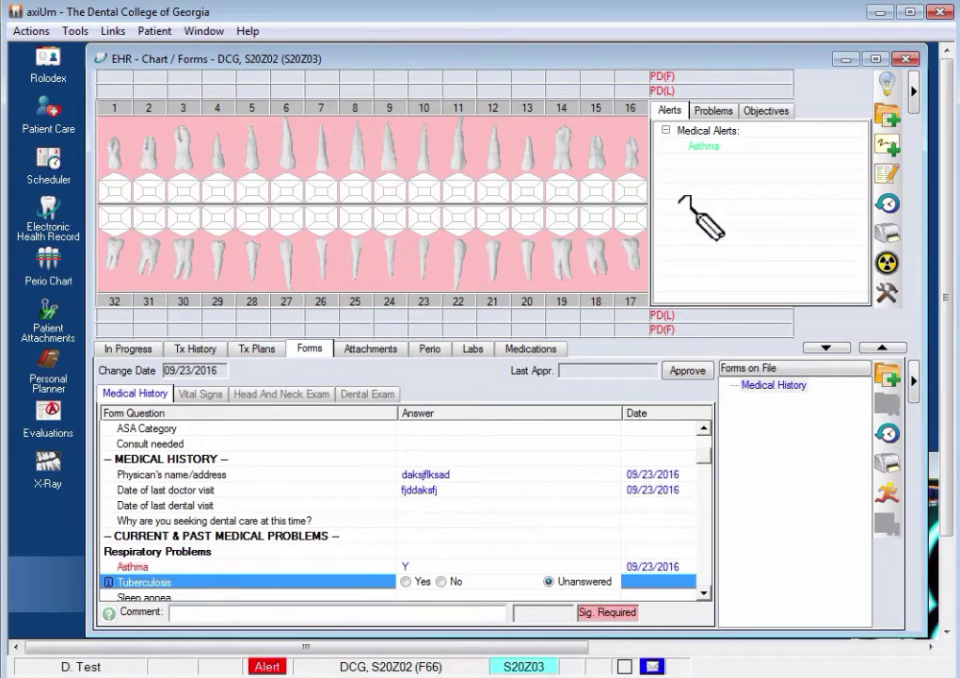
{"action": "left_click", "coordinate": [885, 348]}
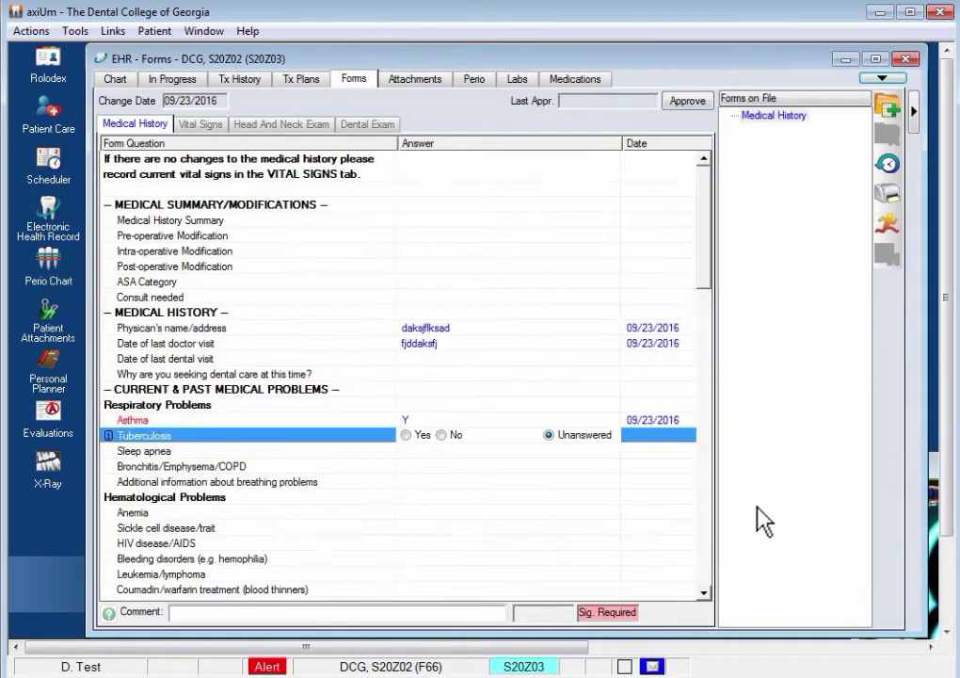
Step: Answer No to Tuberculosis, Sleep apnea and Bronchitis/Emphysema/COPD under Respiratory Problems
{"action": "left_click", "coordinate": [407, 452]}
{"action": "left_click", "coordinate": [412, 439]}
{"action": "left_click", "coordinate": [442, 435]}
{"action": "key", "text": "n"}
{"action": "key", "text": "n"}
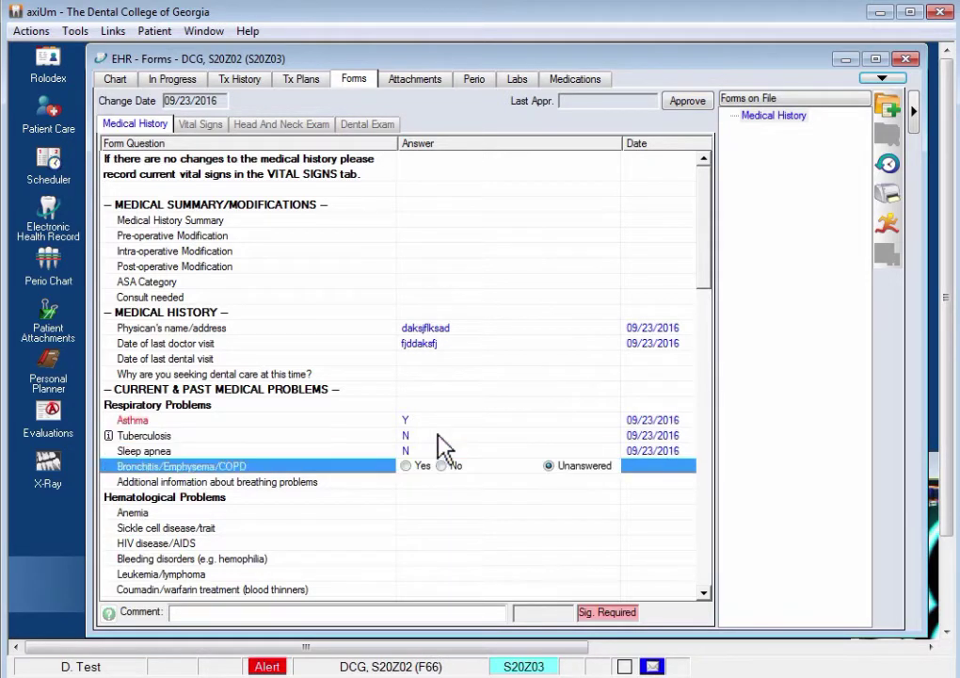
{"action": "key", "text": "n"}
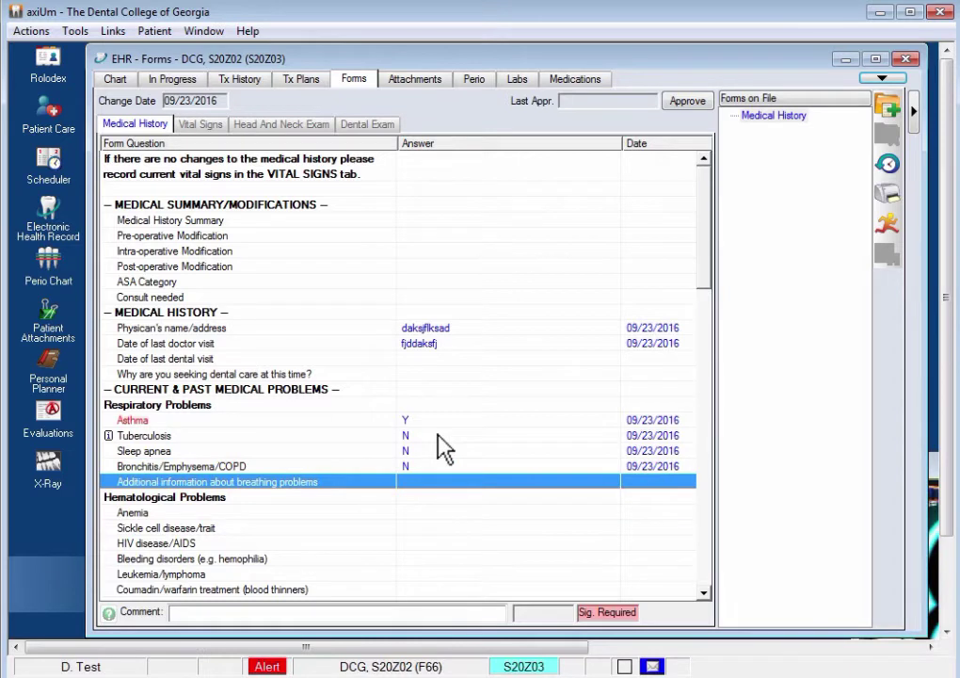
Step: Enter "kdjlkasdj" as the additional information about breathing problems
{"action": "left_click", "coordinate": [423, 482]}
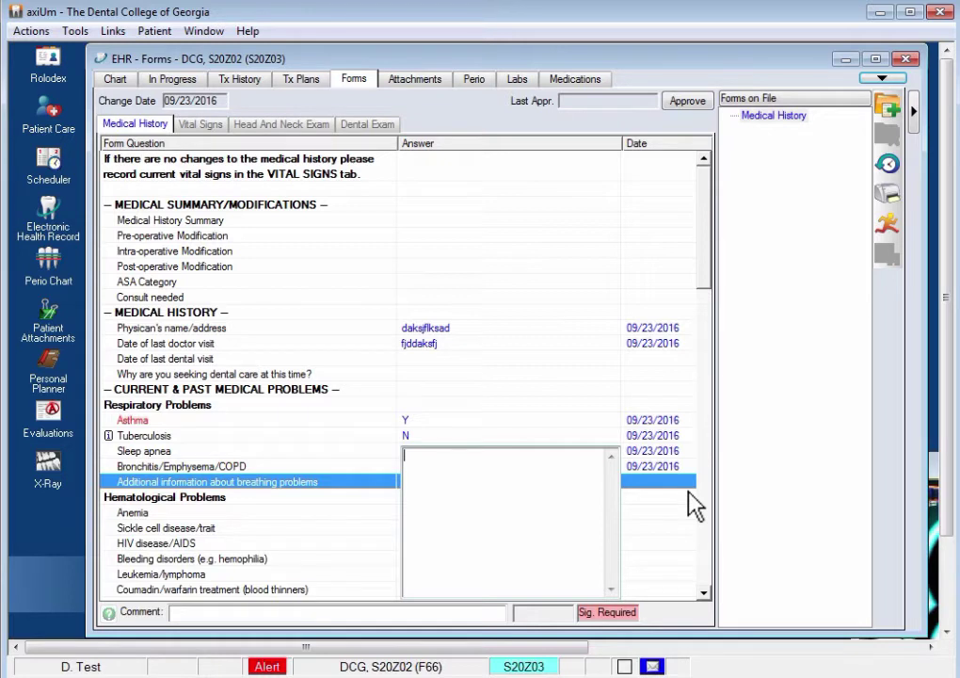
{"action": "type", "text": "kdjlkasdj"}
{"action": "left_click", "coordinate": [345, 514]}
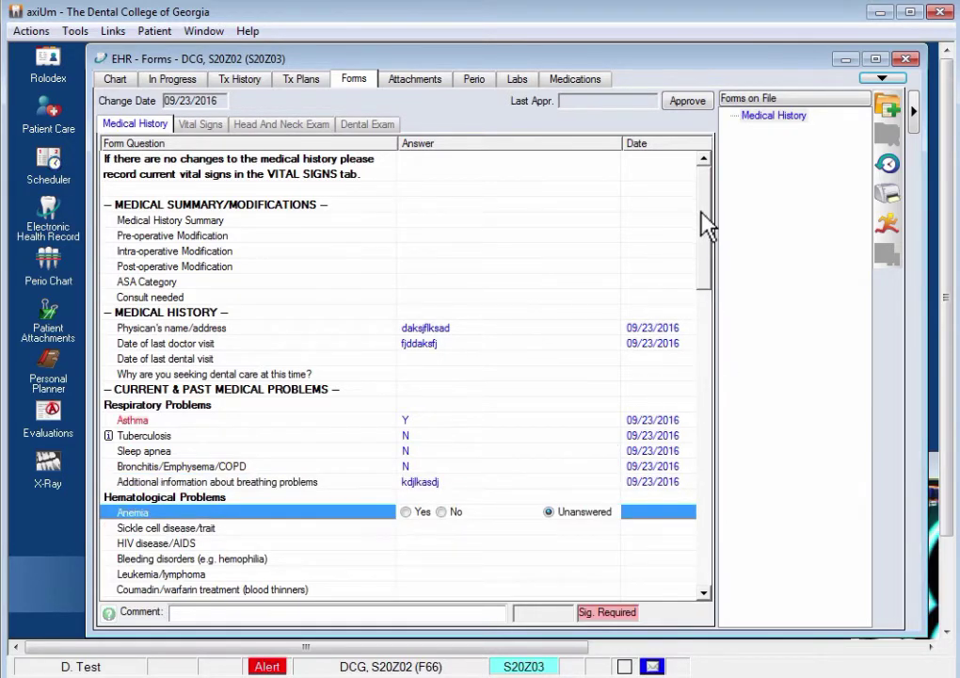
Step: Under Neurological Problems, answer No to Stroke, Multiple sclerosis and Neuropathy and Yes to Epilepsy/Seizure disorder, and check the alerts on the chart
{"action": "left_click_drag", "start_coordinate": [703, 214], "coordinate": [713, 341]}
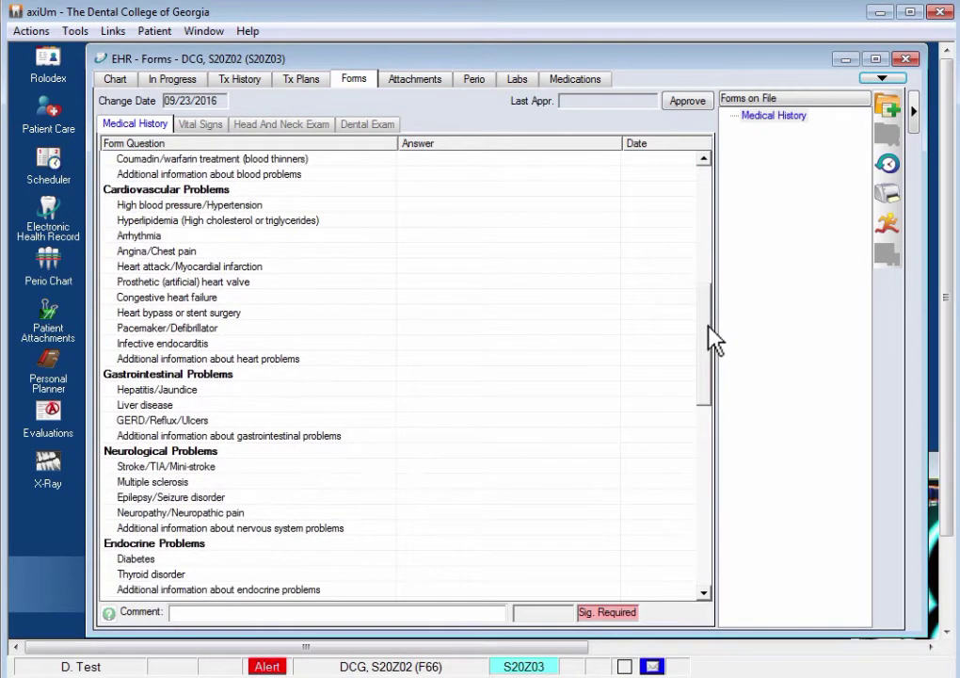
{"action": "left_click", "coordinate": [422, 463]}
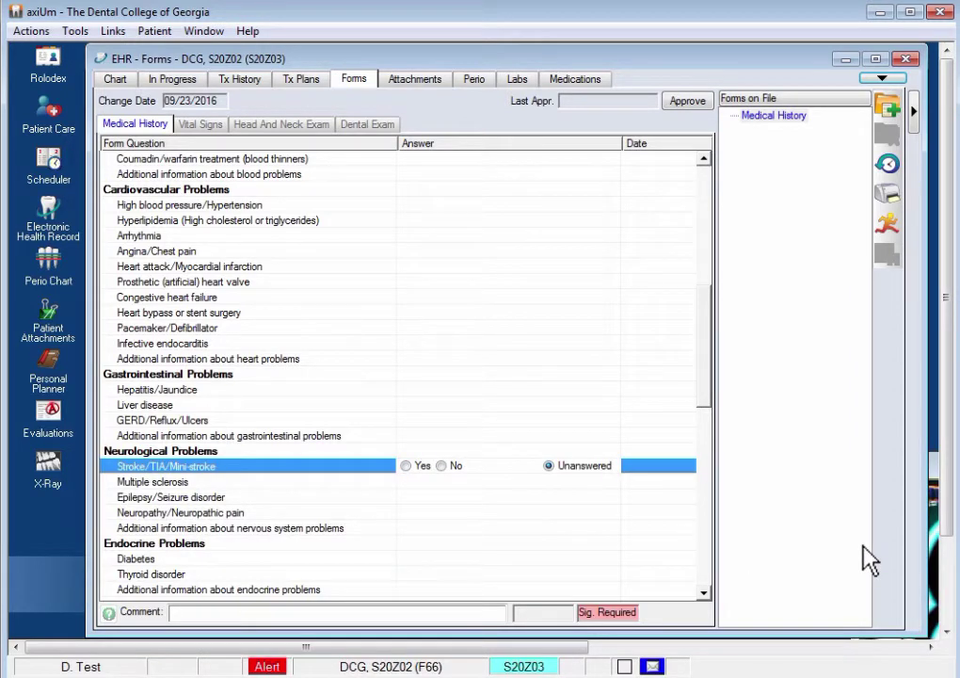
{"action": "key", "text": "n"}
{"action": "key", "text": "n"}
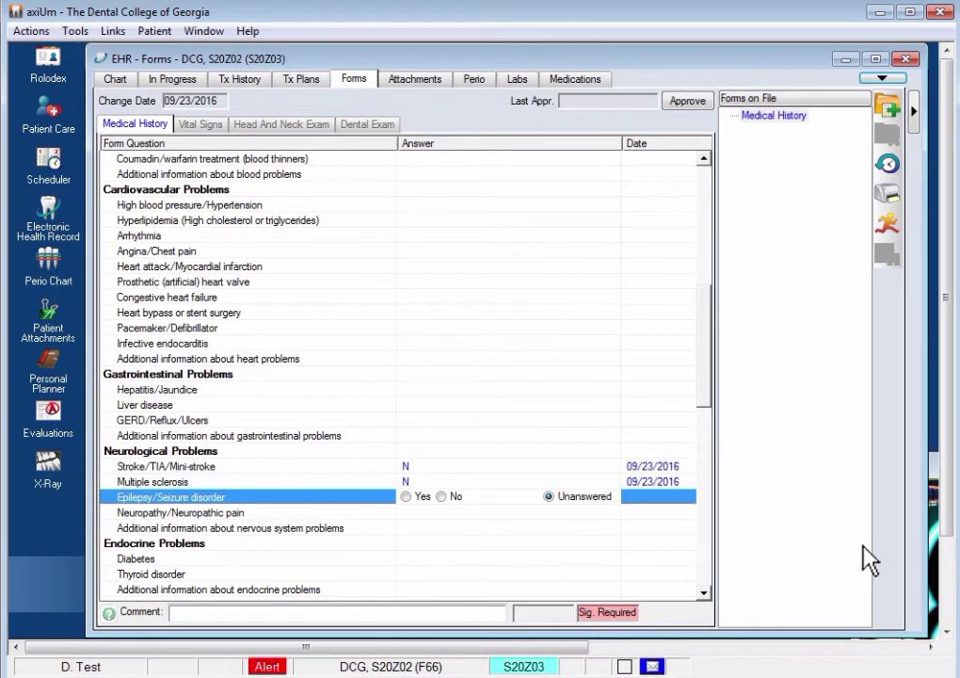
{"action": "key", "text": "y"}
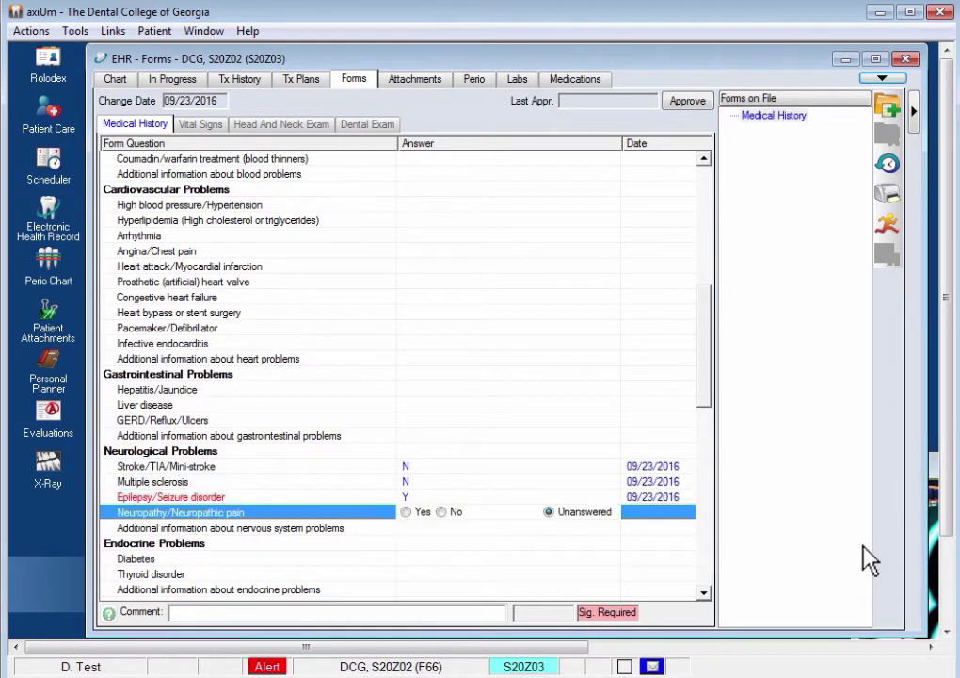
{"action": "key", "text": "n"}
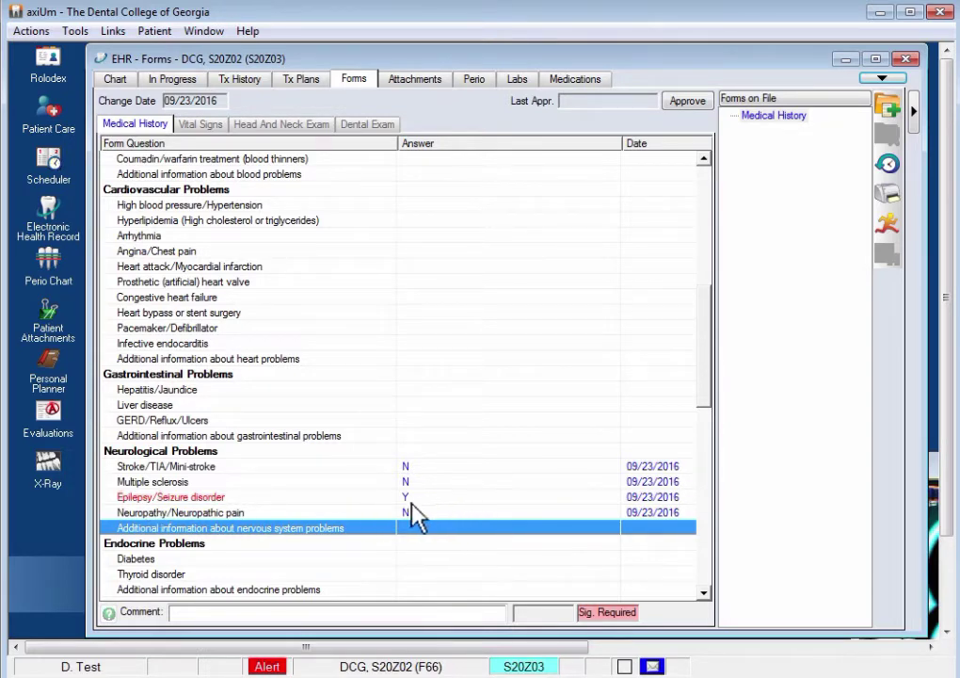
{"action": "left_click", "coordinate": [882, 78]}
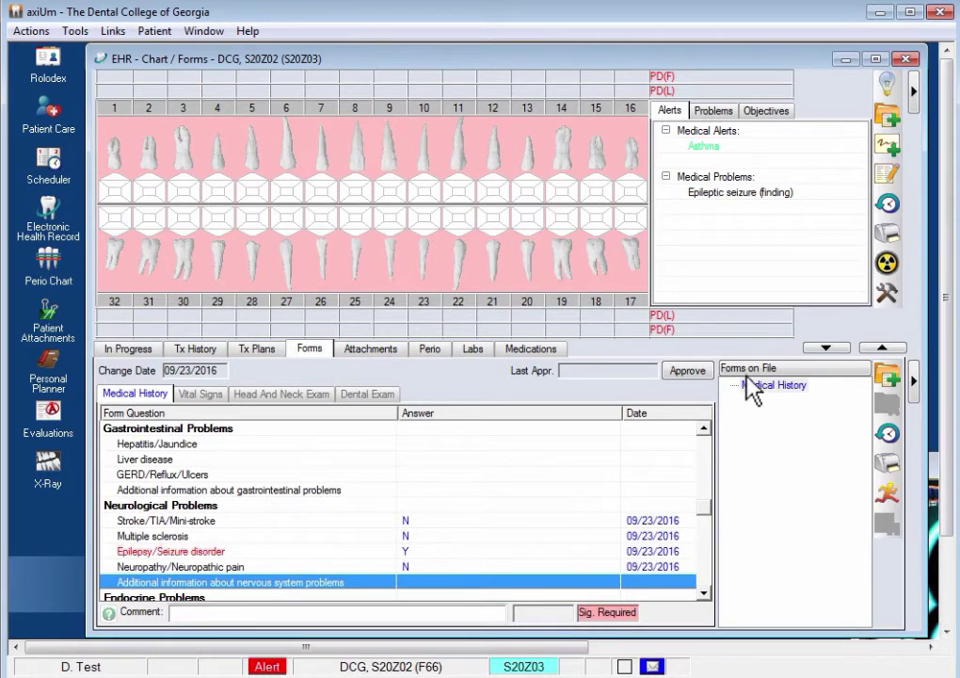
{"action": "left_click", "coordinate": [885, 348]}
Step: Answer Yes to the tobacco question under Social History and enter "lkfjklad" for what and number of years
{"action": "left_click_drag", "start_coordinate": [714, 364], "coordinate": [690, 535]}
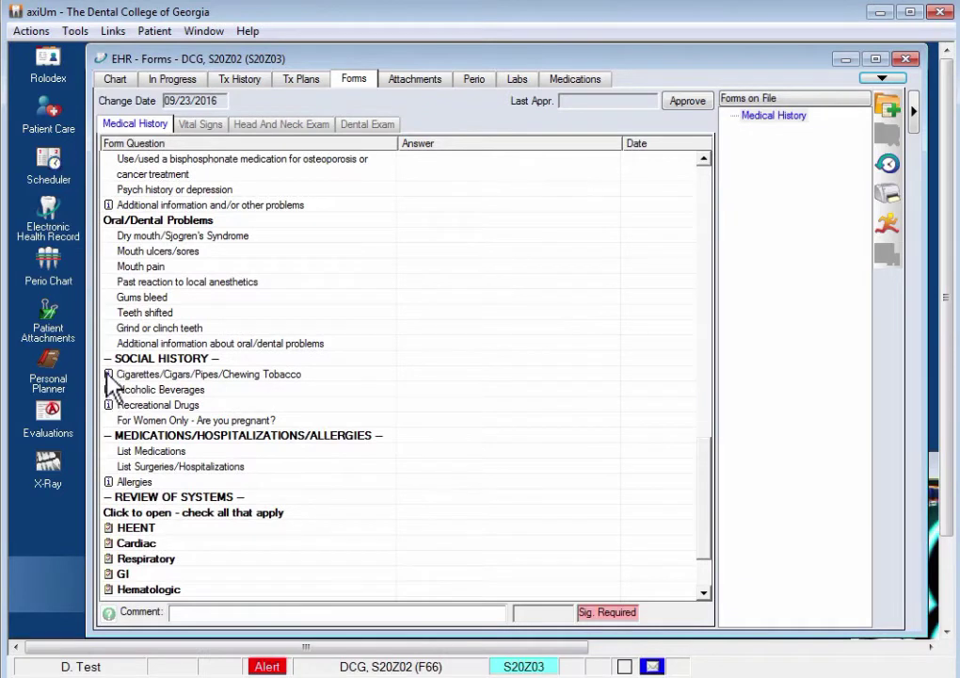
{"action": "left_click", "coordinate": [448, 373]}
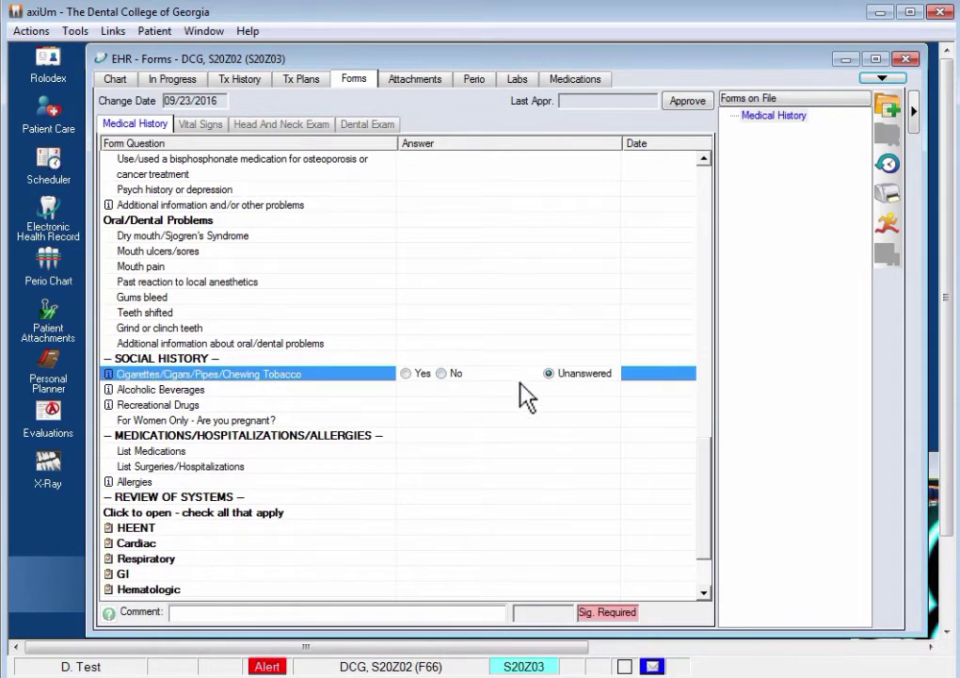
{"action": "left_click", "coordinate": [406, 373]}
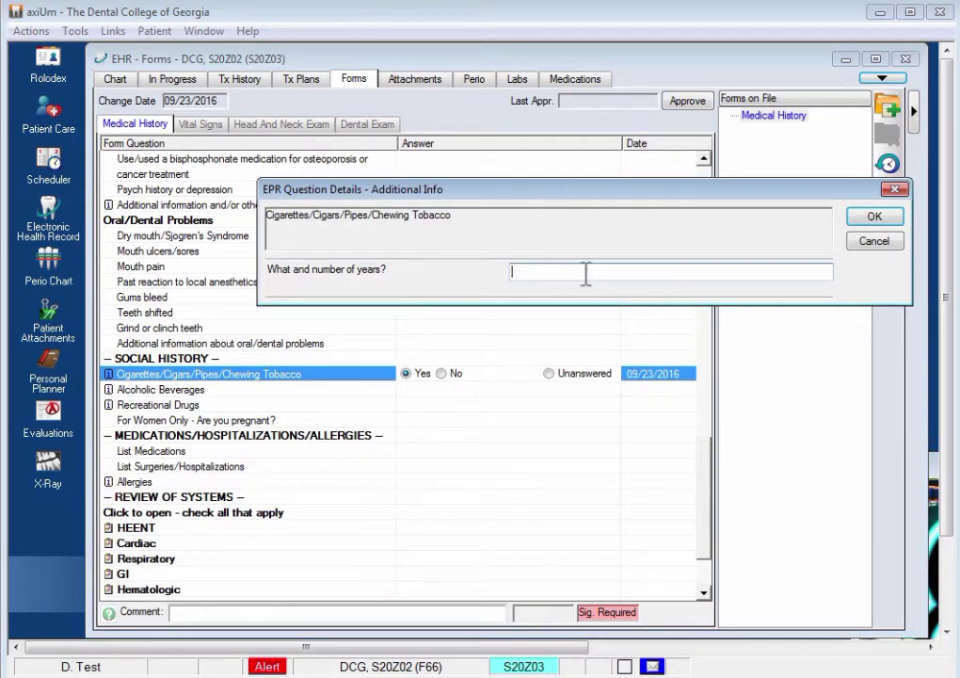
{"action": "type", "text": "lkfjklad"}
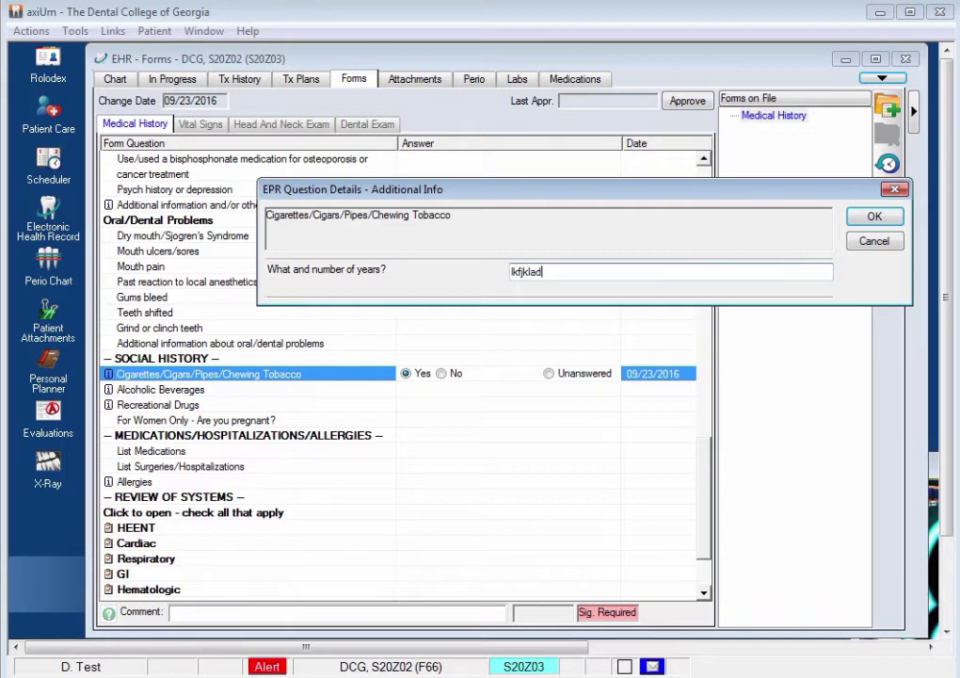
{"action": "left_click", "coordinate": [871, 217]}
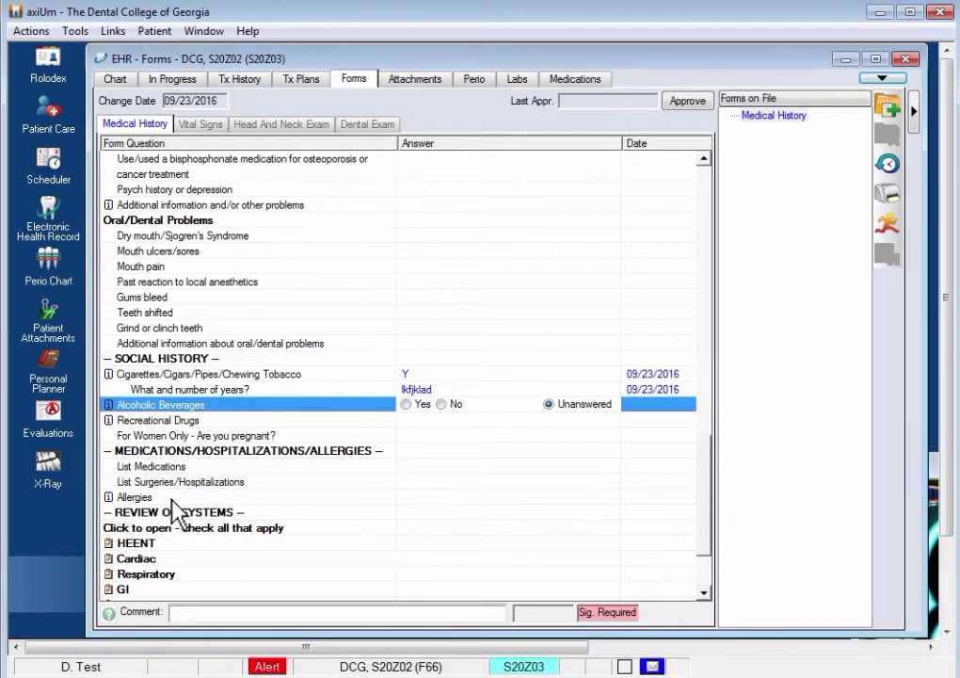
Step: Answer Yes to Allergies and enter "kadfjgkladfjglkdf" as the list of allergies and reactions
{"action": "left_click", "coordinate": [202, 498]}
{"action": "left_click", "coordinate": [406, 496]}
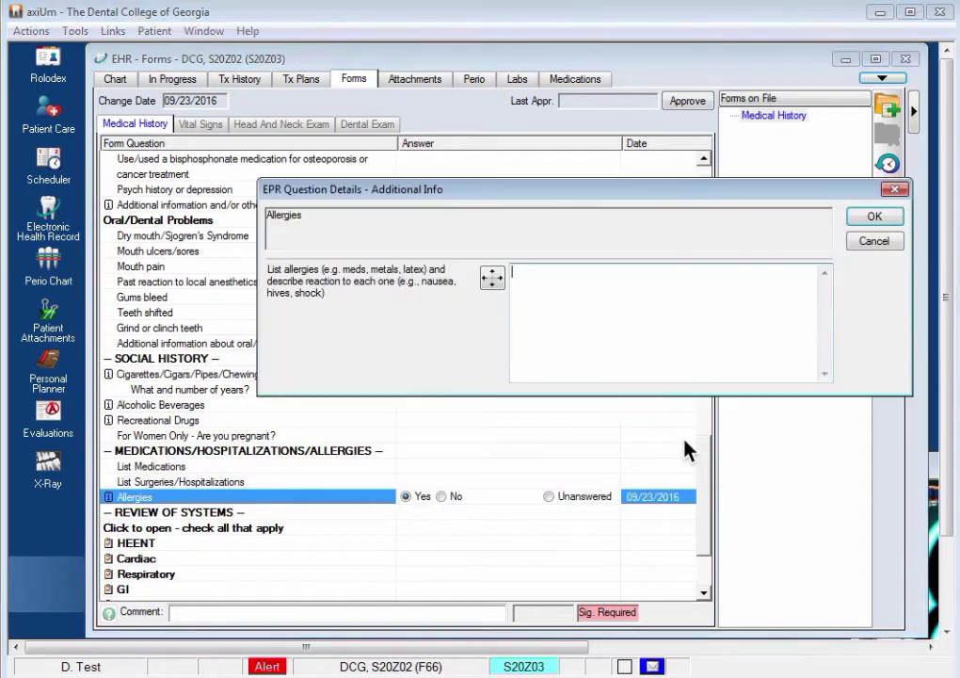
{"action": "type", "text": "kadfjgkladfjglkdf"}
{"action": "left_click", "coordinate": [875, 217]}
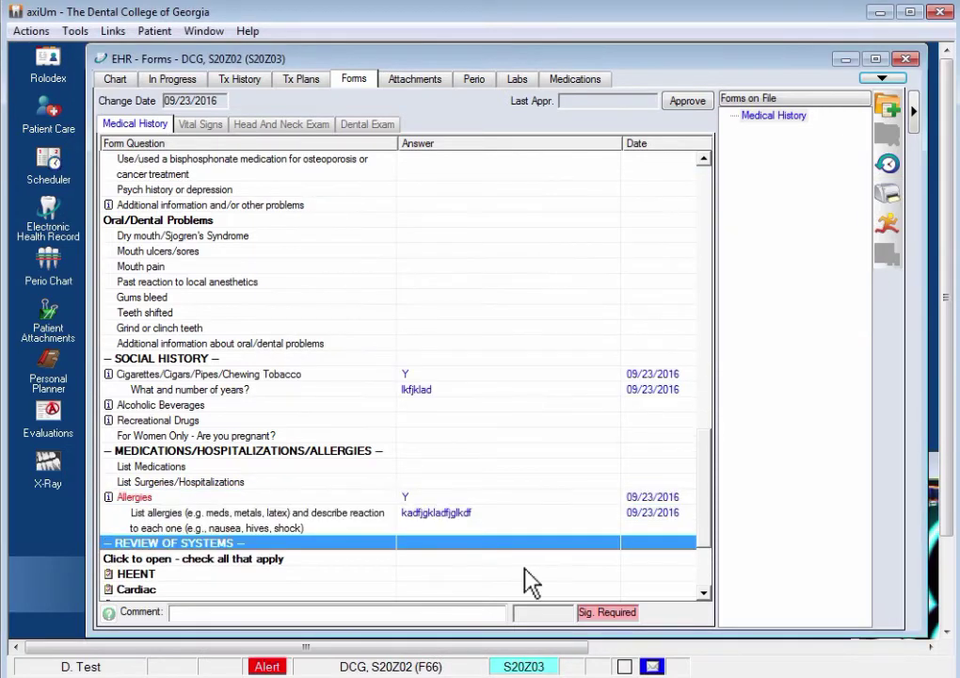
Step: Leave the completed Medical History form for Vital Signs, capturing and accepting the patient's required signature
{"action": "left_click_drag", "start_coordinate": [710, 476], "coordinate": [707, 525]}
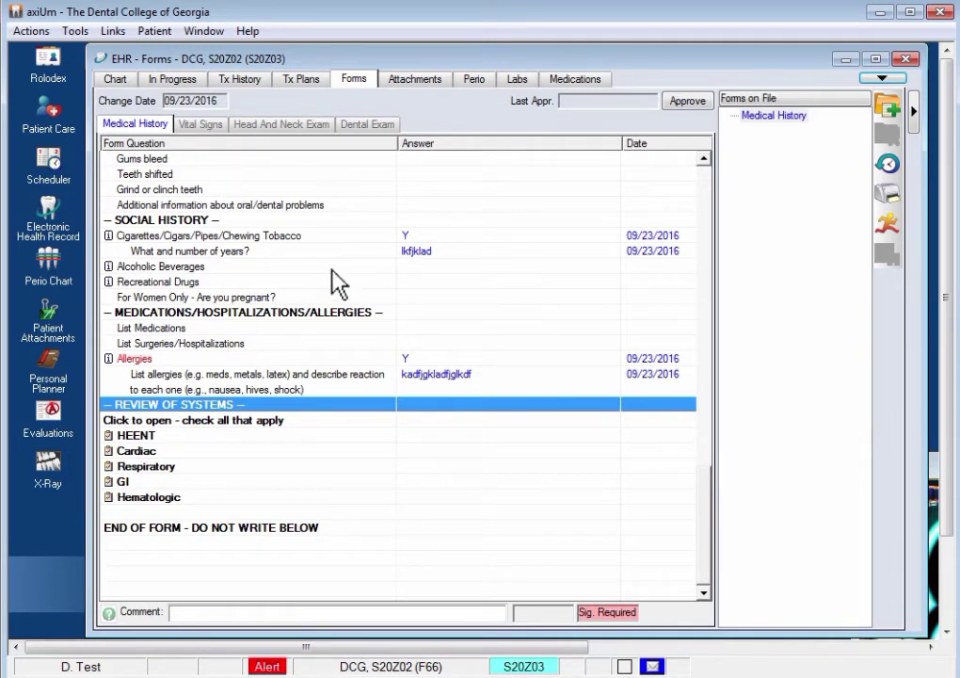
{"action": "left_click", "coordinate": [198, 131]}
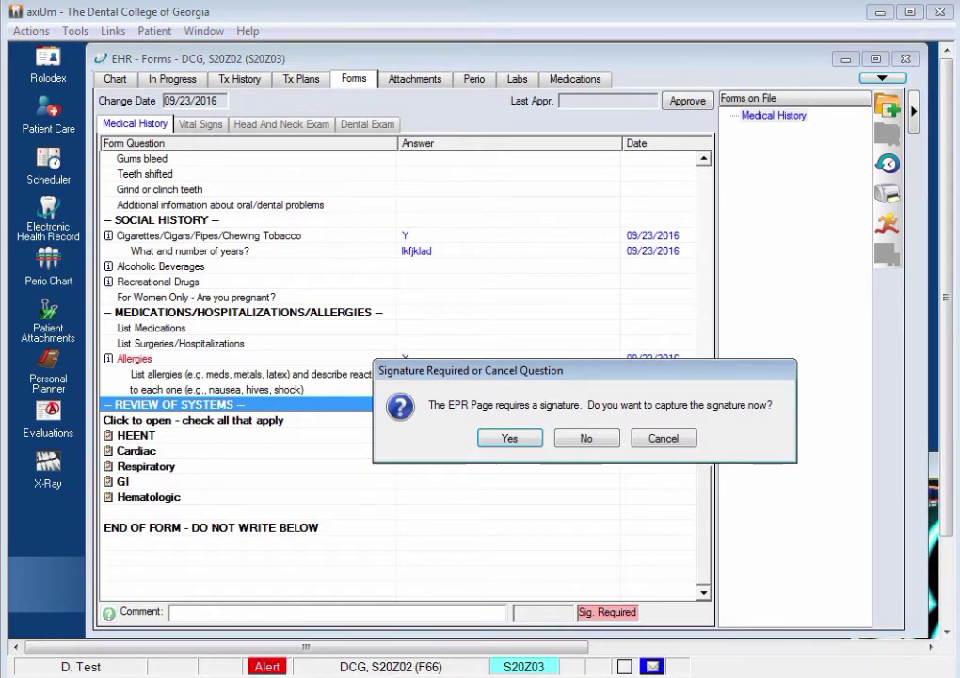
{"action": "left_click", "coordinate": [509, 450]}
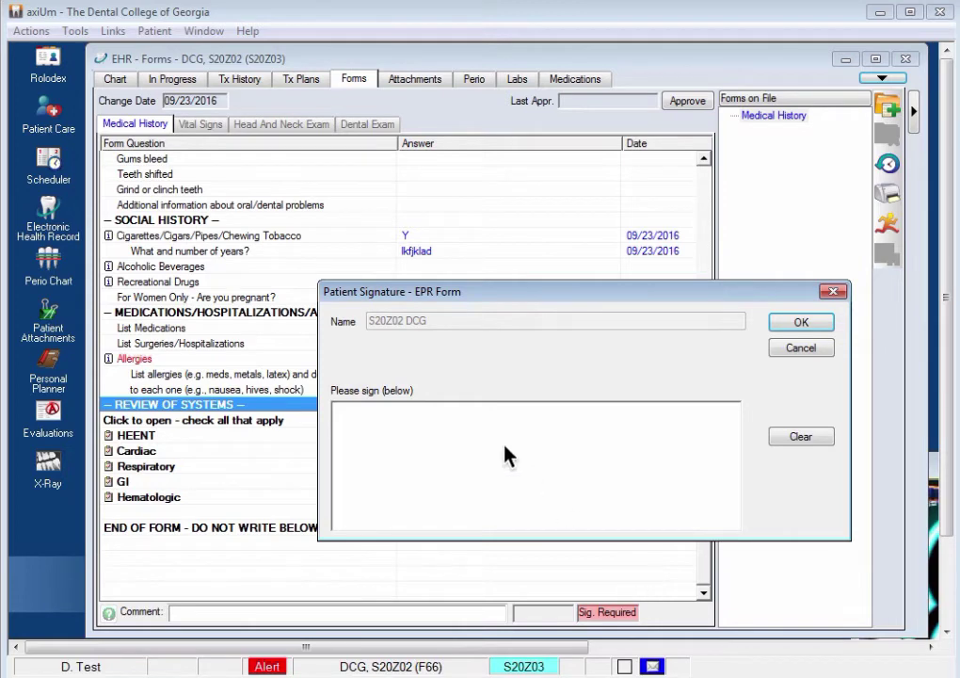
{"action": "mouse_move", "coordinate": [402, 447]}
{"action": "left_mouse_down"}
{"action": "mouse_move", "coordinate": [457, 489]}
{"action": "mouse_move", "coordinate": [678, 459]}
{"action": "left_mouse_up"}
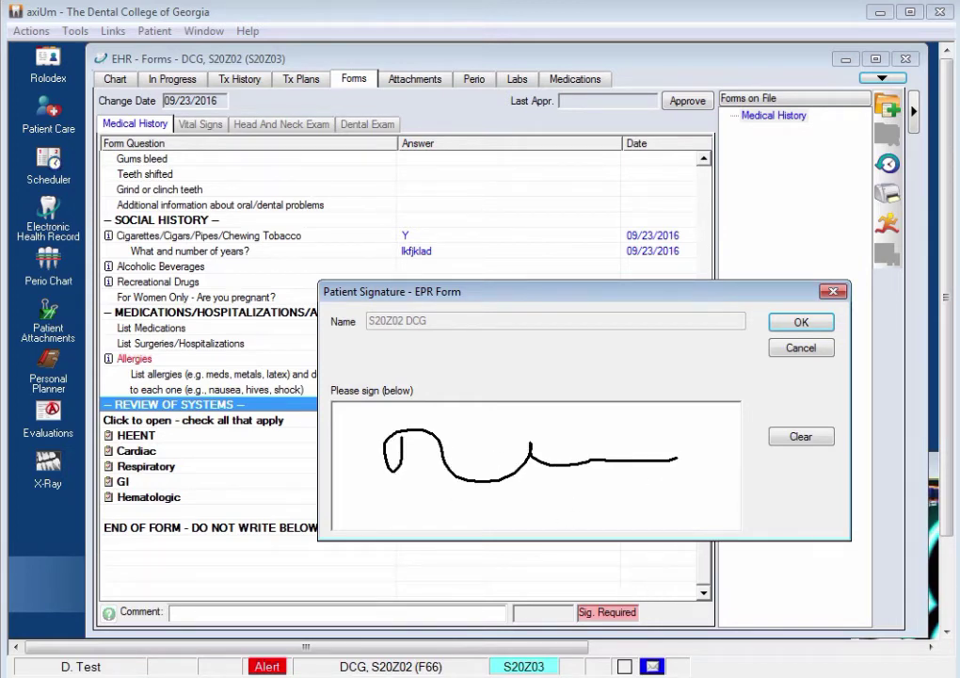
{"action": "left_click", "coordinate": [806, 322]}
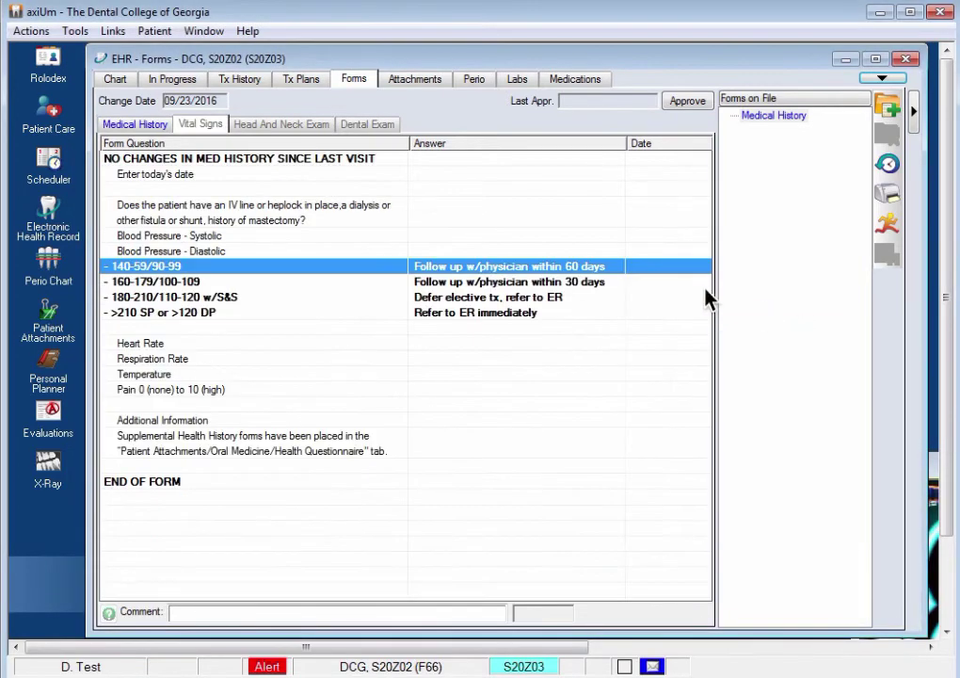
Step: On the Vital Signs form, enter a blood pressure of 100 systolic and 70 diastolic
{"action": "left_click", "coordinate": [472, 236]}
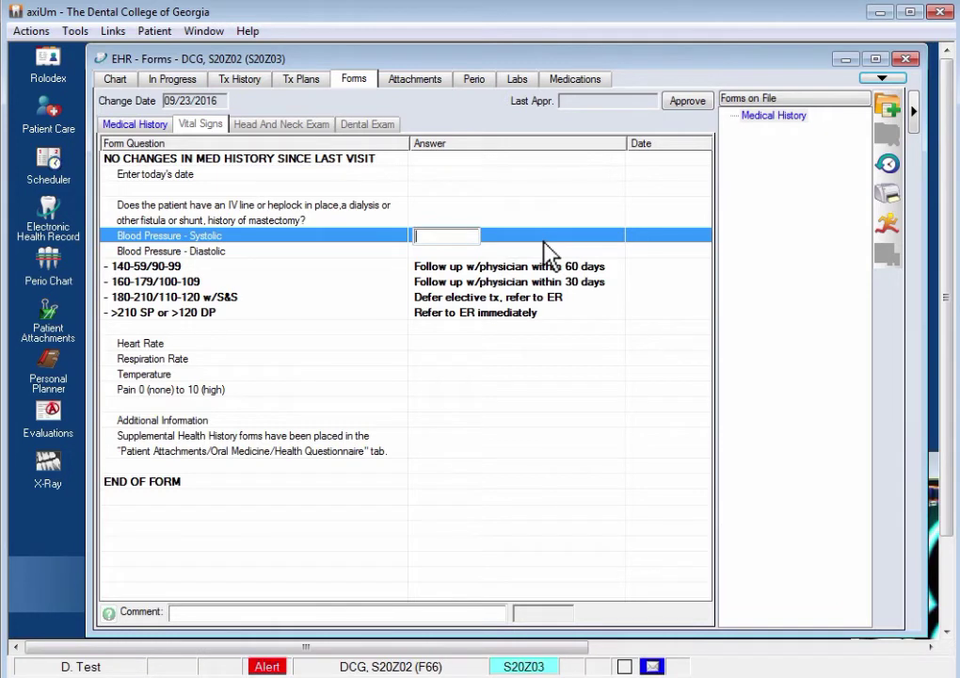
{"action": "type", "text": "100"}
{"action": "left_click", "coordinate": [470, 251]}
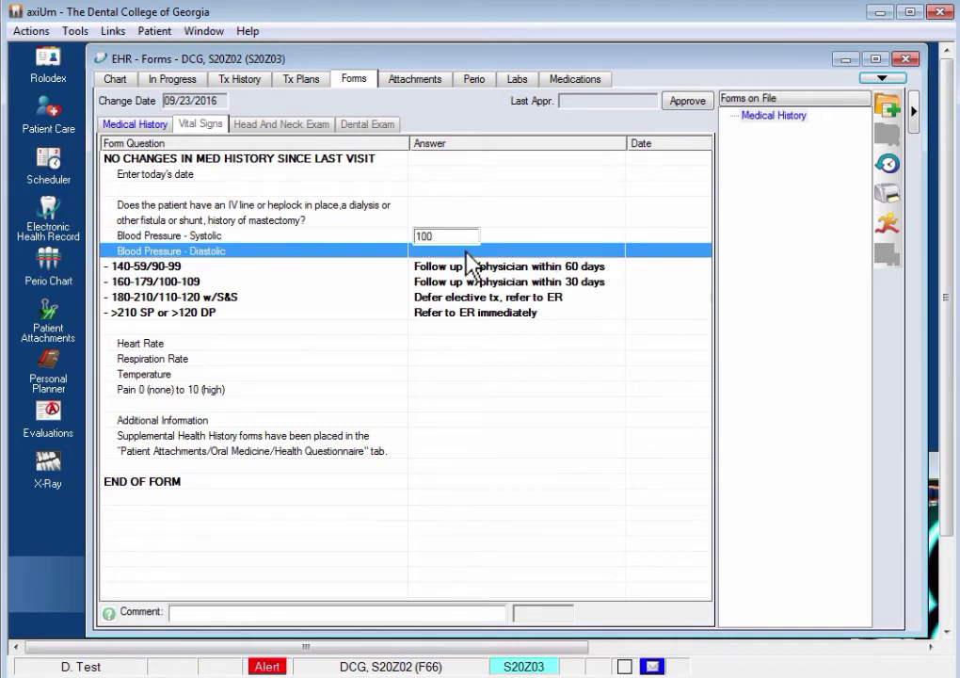
{"action": "type", "text": "7"}
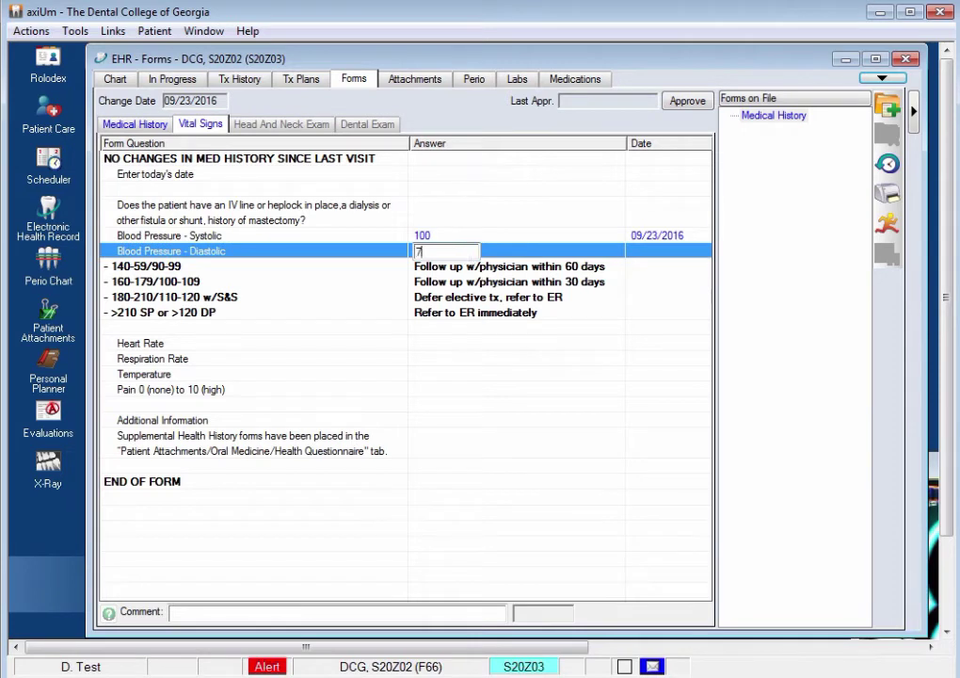
{"action": "type", "text": "0"}
{"action": "left_click", "coordinate": [461, 345]}
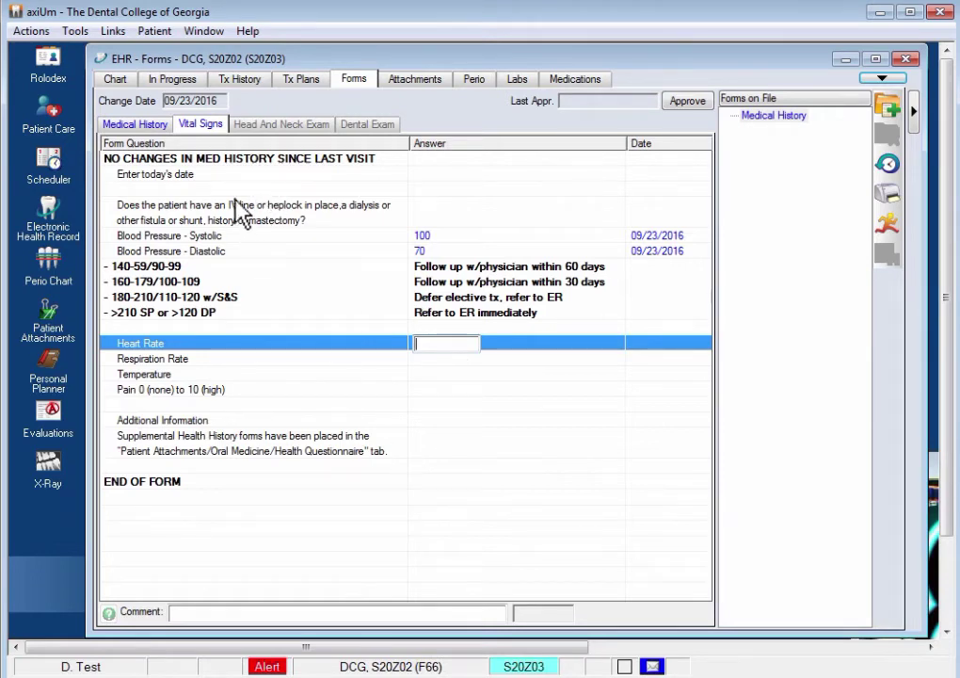
Step: On the Head And Neck Exam form, enter 2 mm for range of motion and choose Deflection as the mandibular direction during opening
{"action": "left_click", "coordinate": [282, 132]}
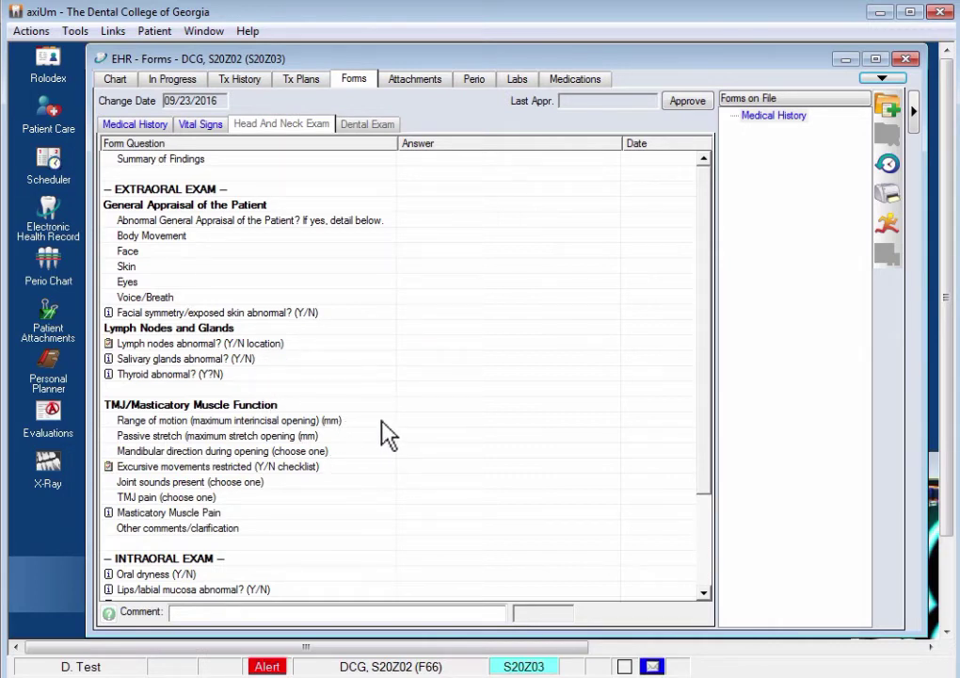
{"action": "left_click", "coordinate": [443, 421]}
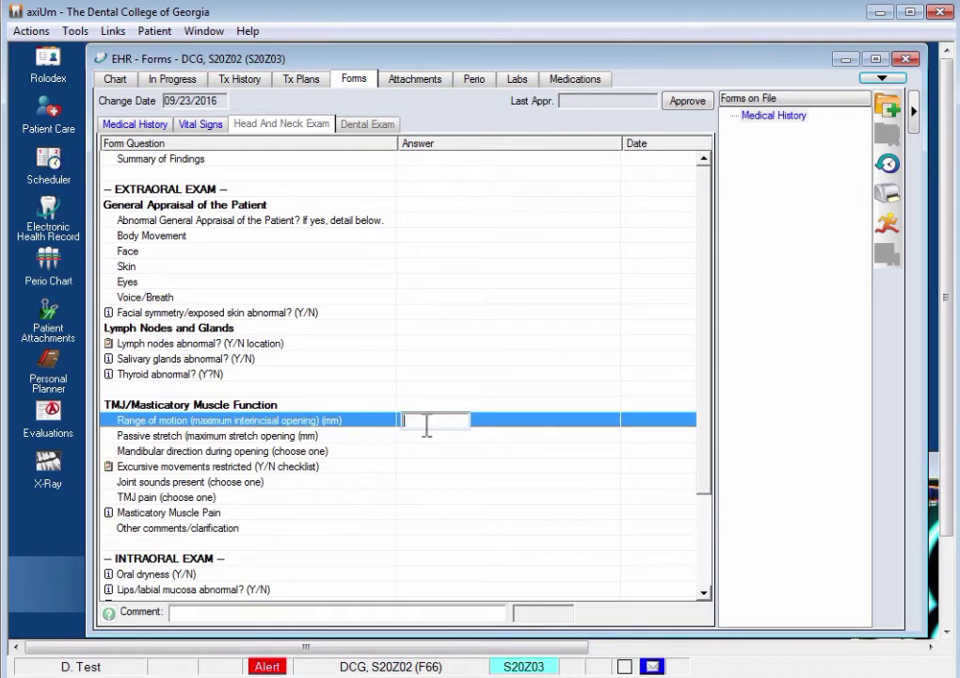
{"action": "type", "text": "2"}
{"action": "left_click", "coordinate": [414, 440]}
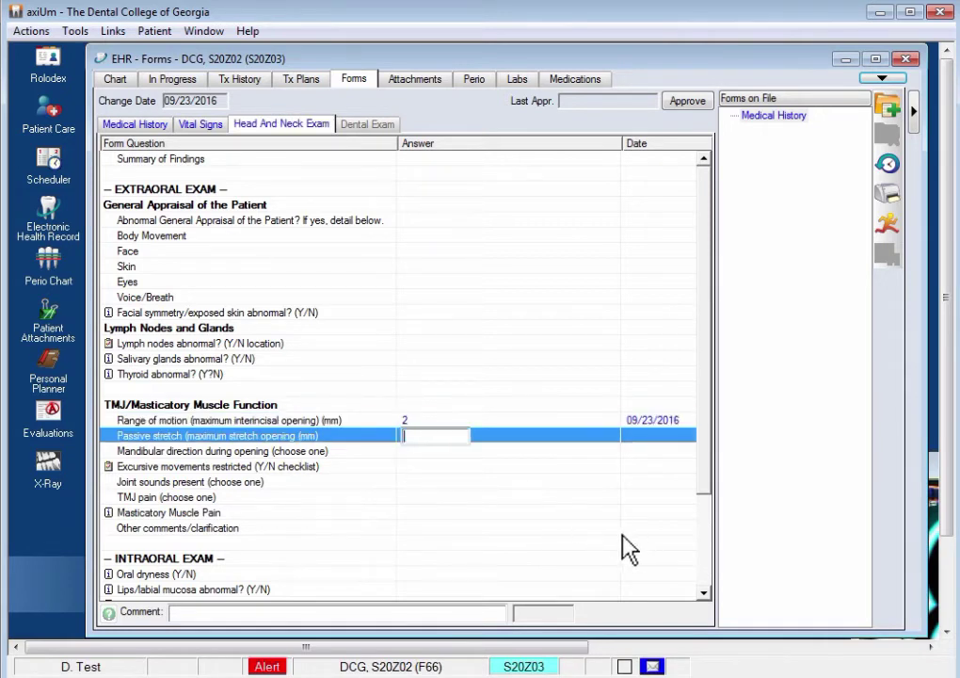
{"action": "left_click", "coordinate": [412, 452]}
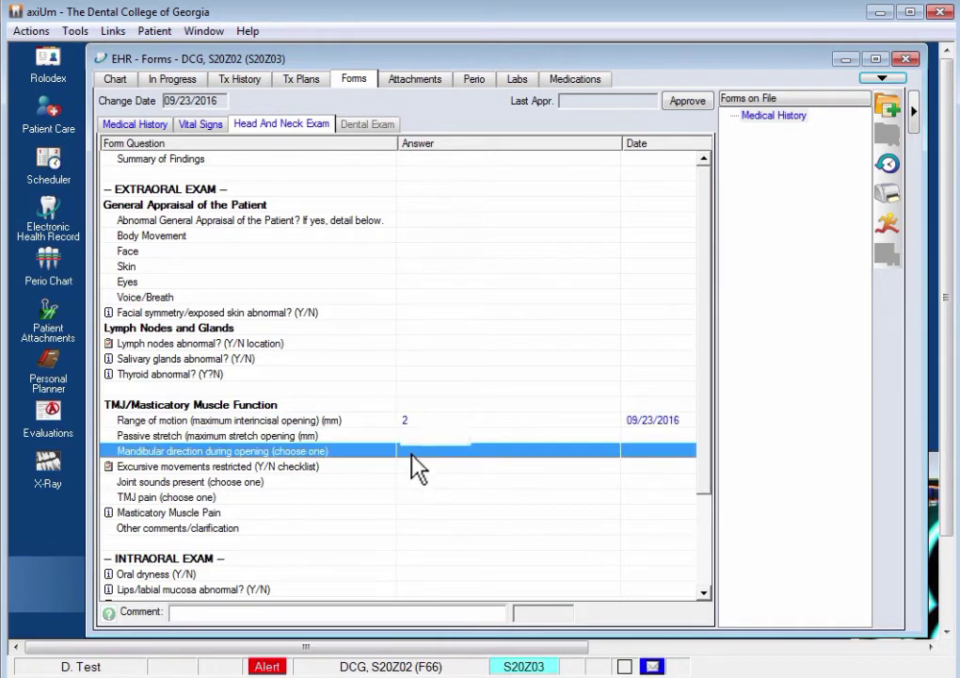
{"action": "left_click", "coordinate": [614, 452]}
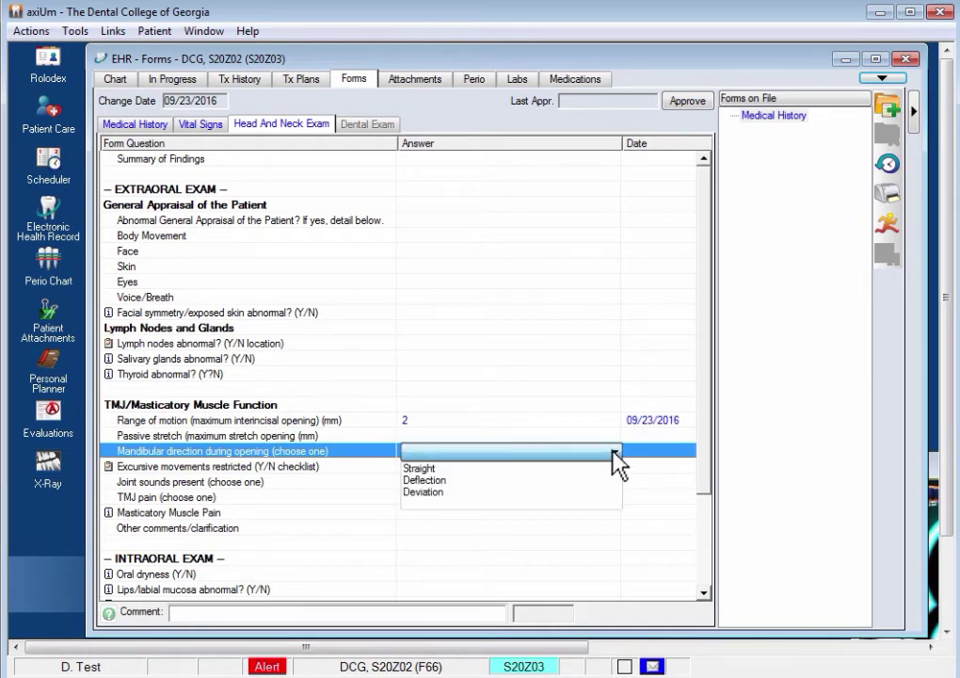
{"action": "left_click", "coordinate": [423, 480]}
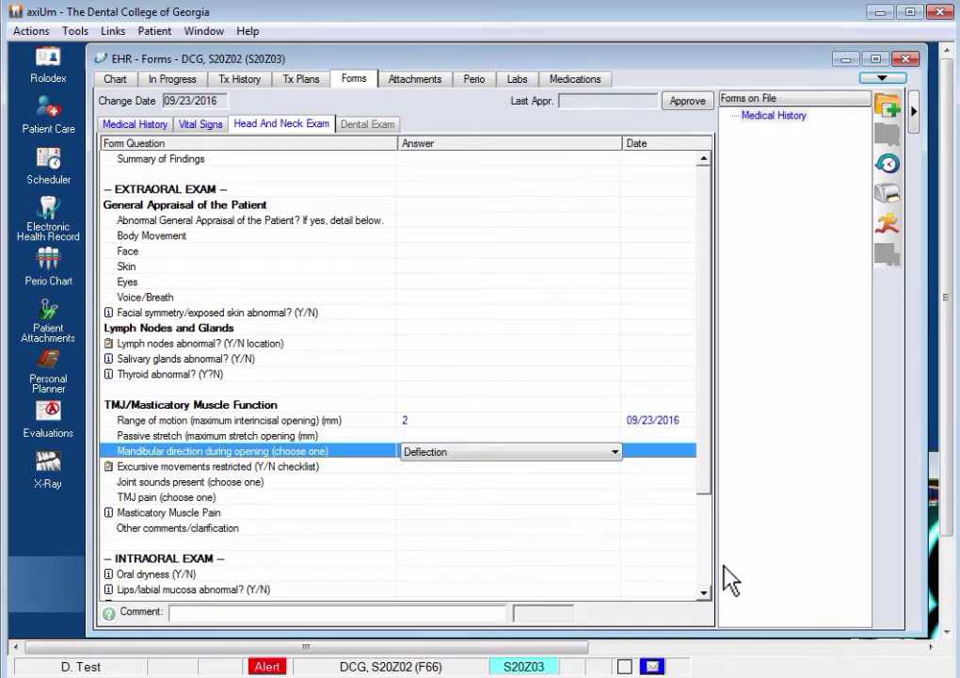
Step: Answer Yes to Excursive movements restricted and mark Left, Right and Protusive in its checklist
{"action": "left_click_drag", "start_coordinate": [707, 475], "coordinate": [708, 564]}
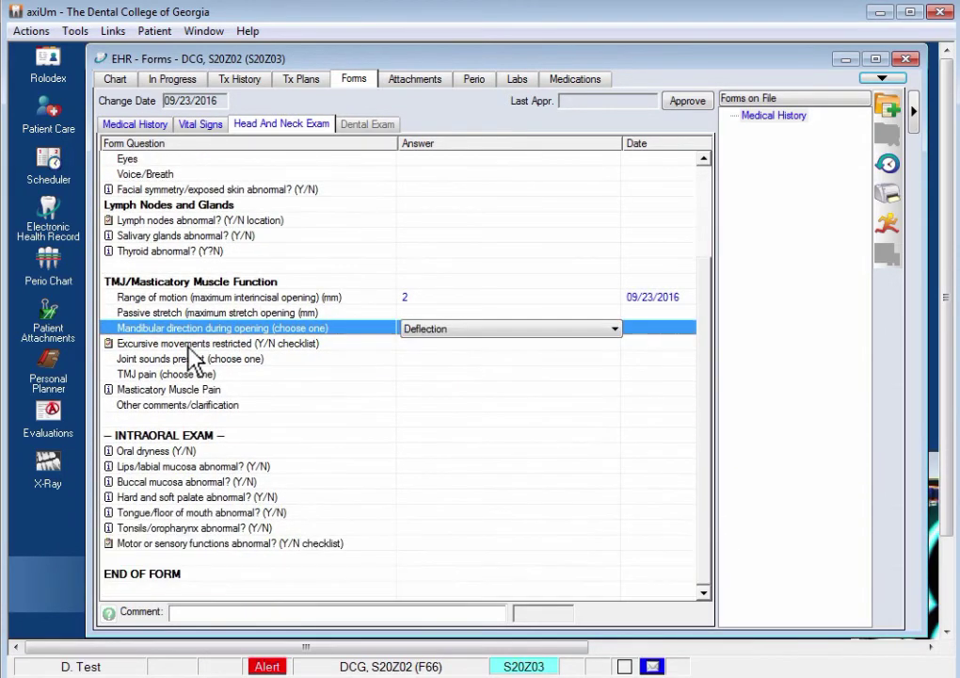
{"action": "left_click", "coordinate": [434, 346]}
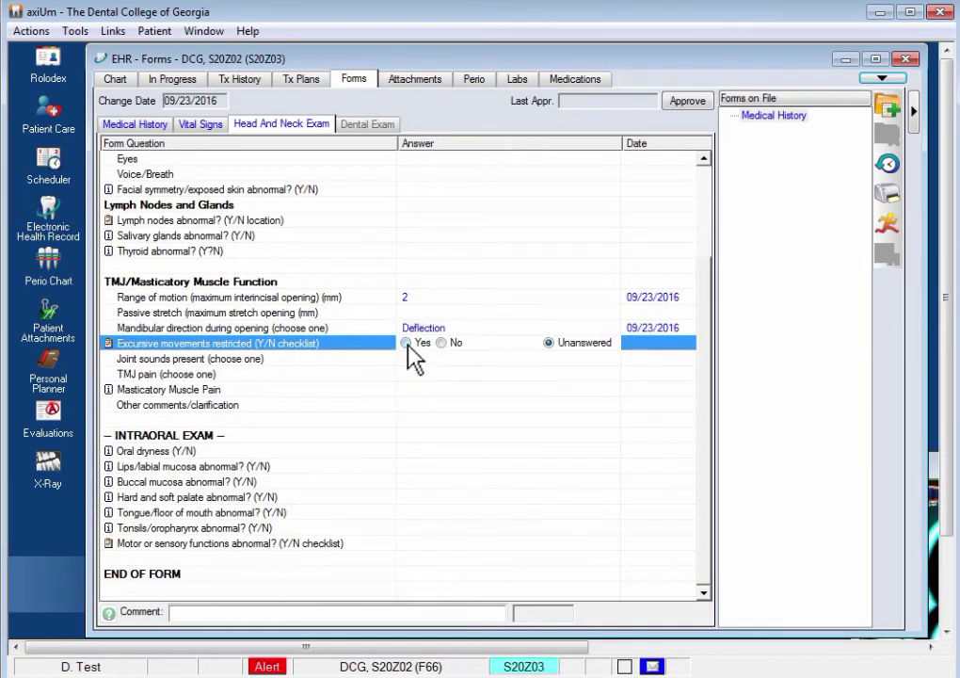
{"action": "left_click", "coordinate": [406, 344]}
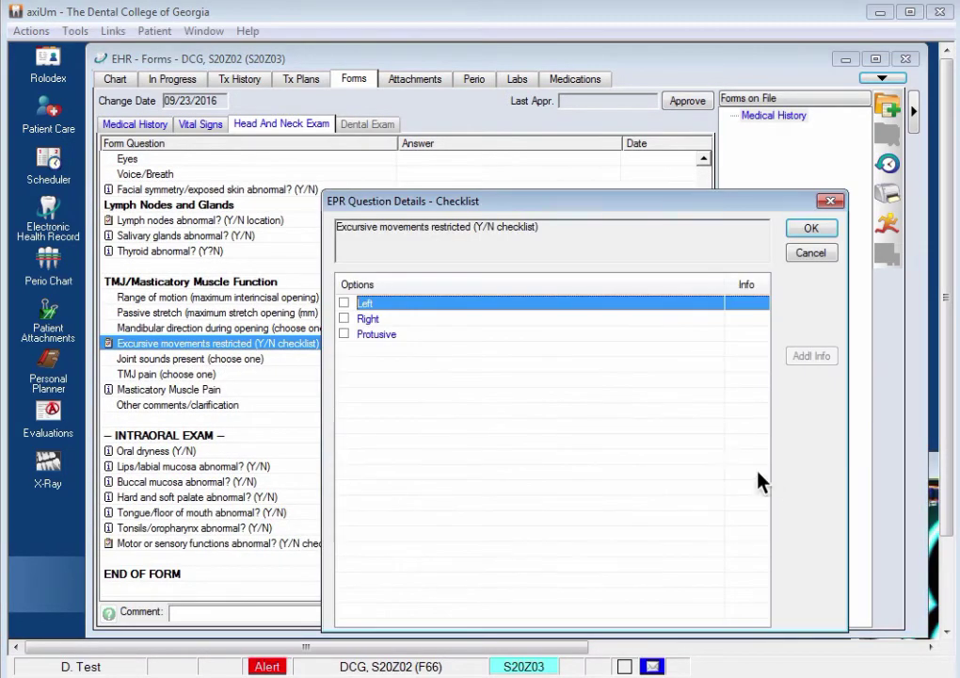
{"action": "left_click", "coordinate": [344, 303]}
{"action": "left_click", "coordinate": [344, 318]}
{"action": "left_click", "coordinate": [343, 333]}
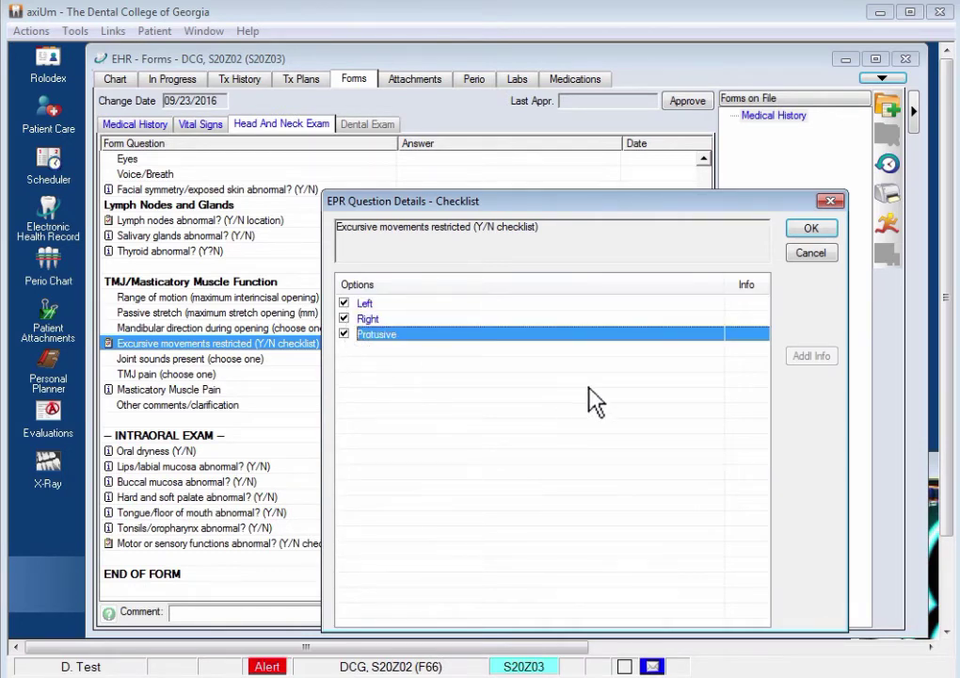
{"action": "left_click", "coordinate": [812, 230]}
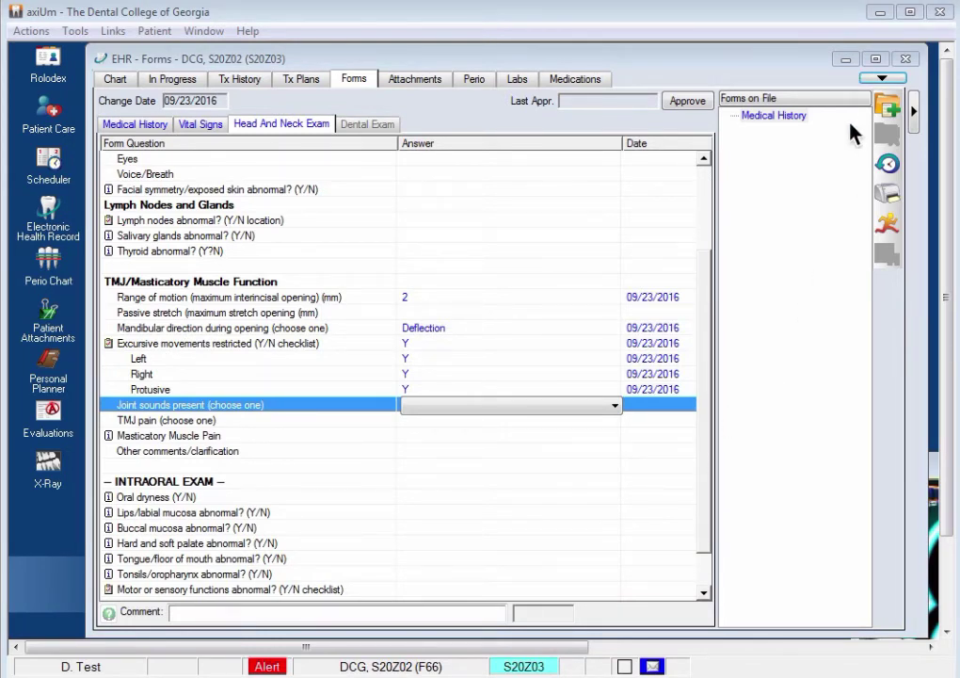
Step: Bring back the tooth chart above the forms and review the In Progress health summary and the treatment history
{"action": "left_click", "coordinate": [885, 79]}
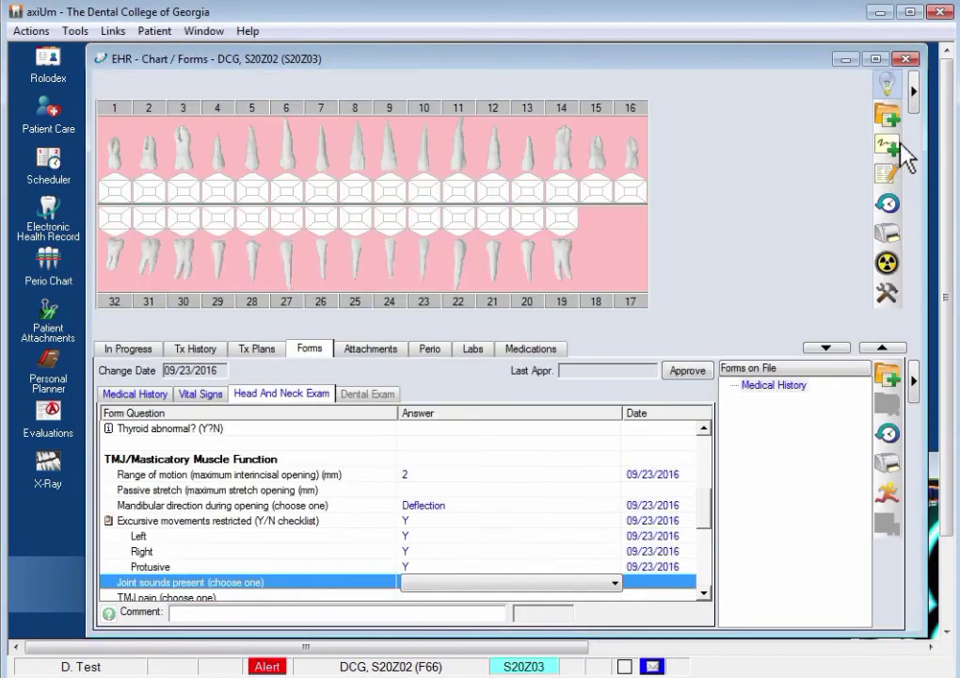
{"action": "left_click", "coordinate": [130, 348]}
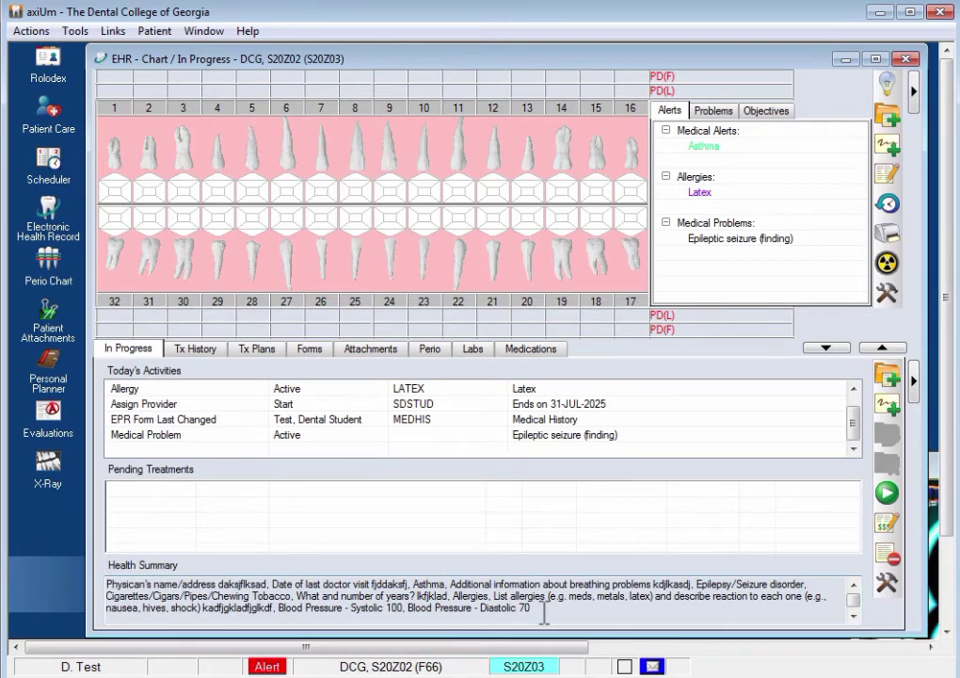
{"action": "left_click", "coordinate": [200, 351]}
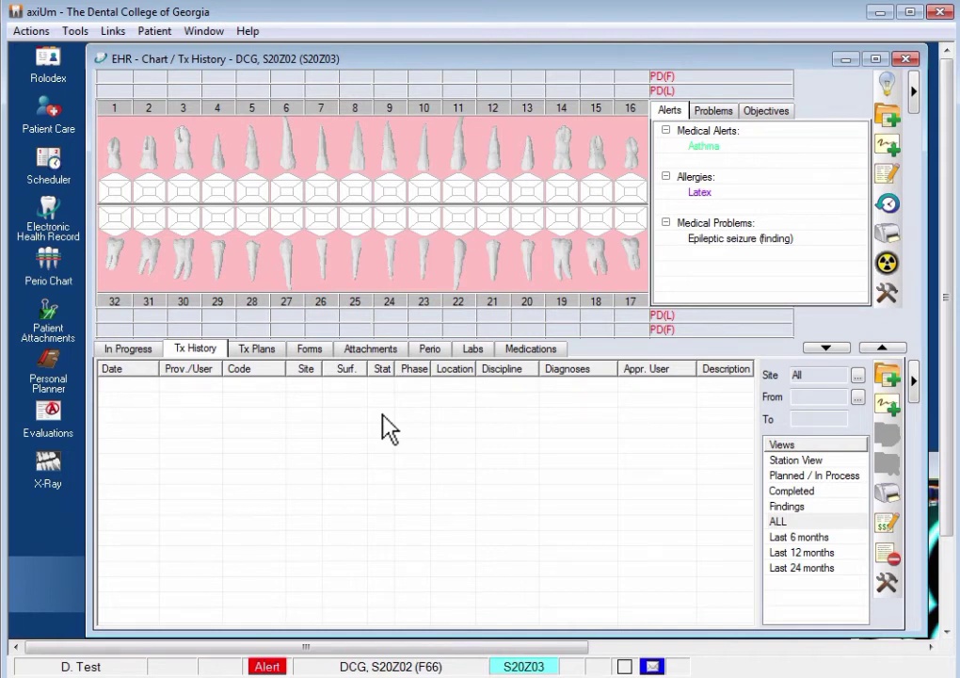
Step: Add the D0150 Comprehensive oral evaluation as a planned treatment and check its entry in the treatment history
{"action": "left_click", "coordinate": [888, 118]}
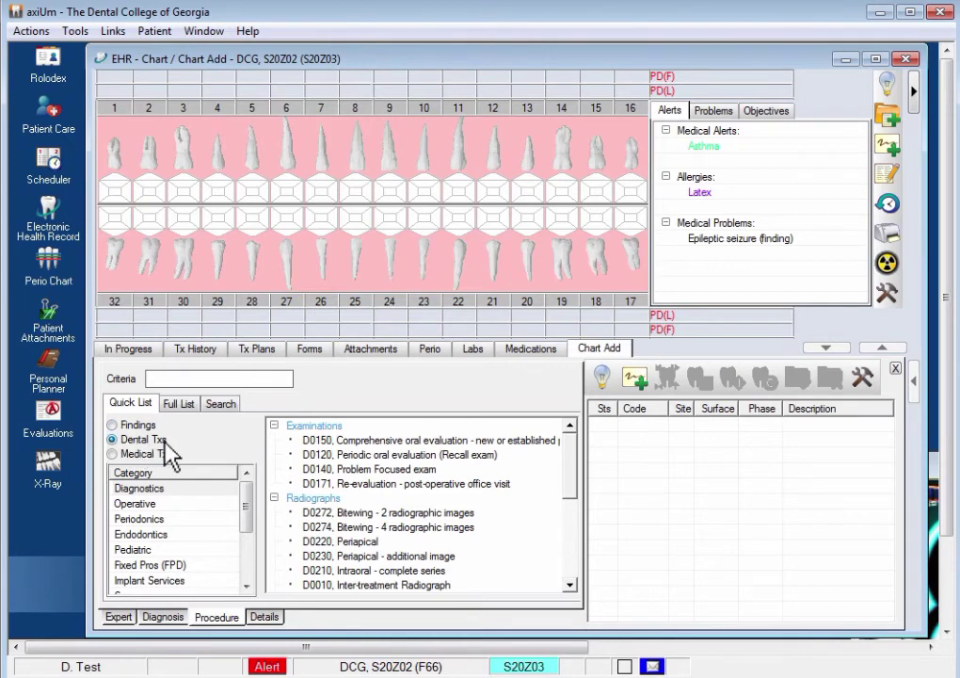
{"action": "left_click", "coordinate": [376, 438]}
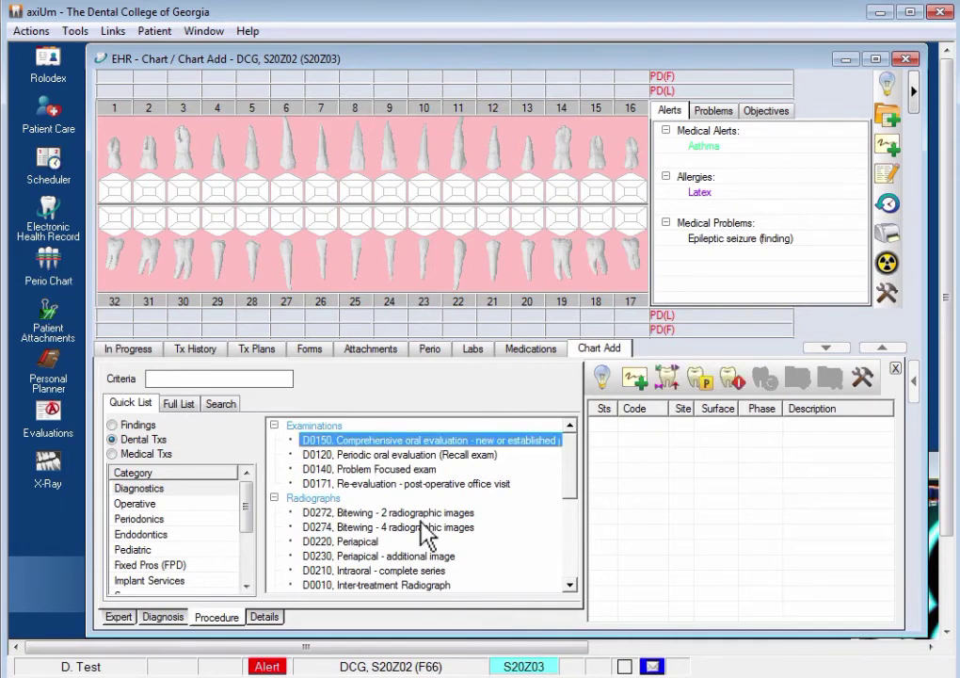
{"action": "left_click", "coordinate": [698, 380]}
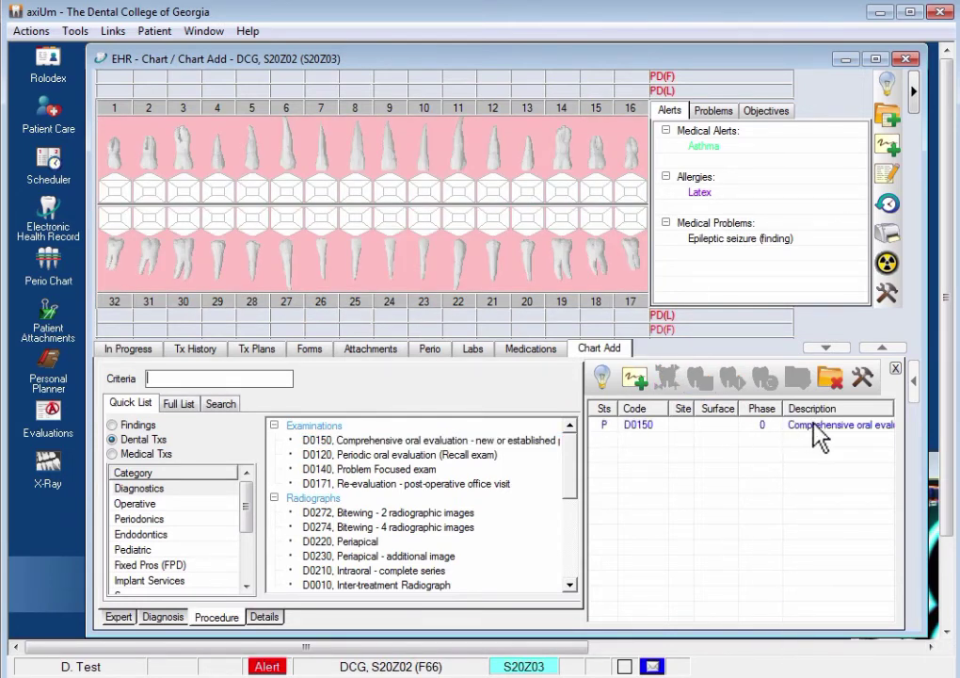
{"action": "left_click", "coordinate": [201, 353]}
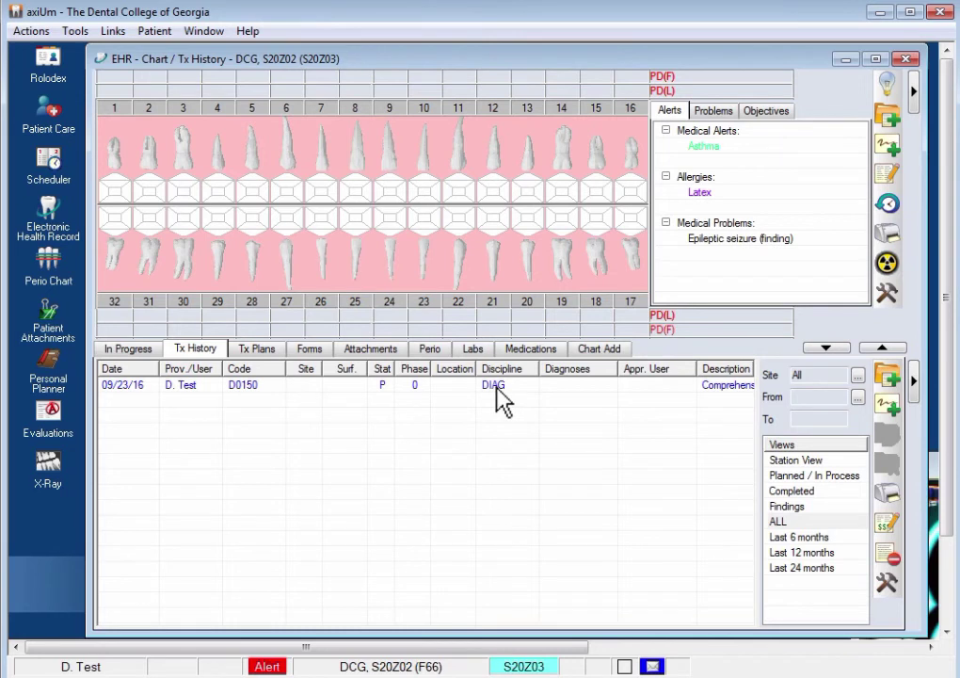
Step: Examine the Patient Approvals window for the charted treatment and close it without approving
{"action": "left_click", "coordinate": [532, 671]}
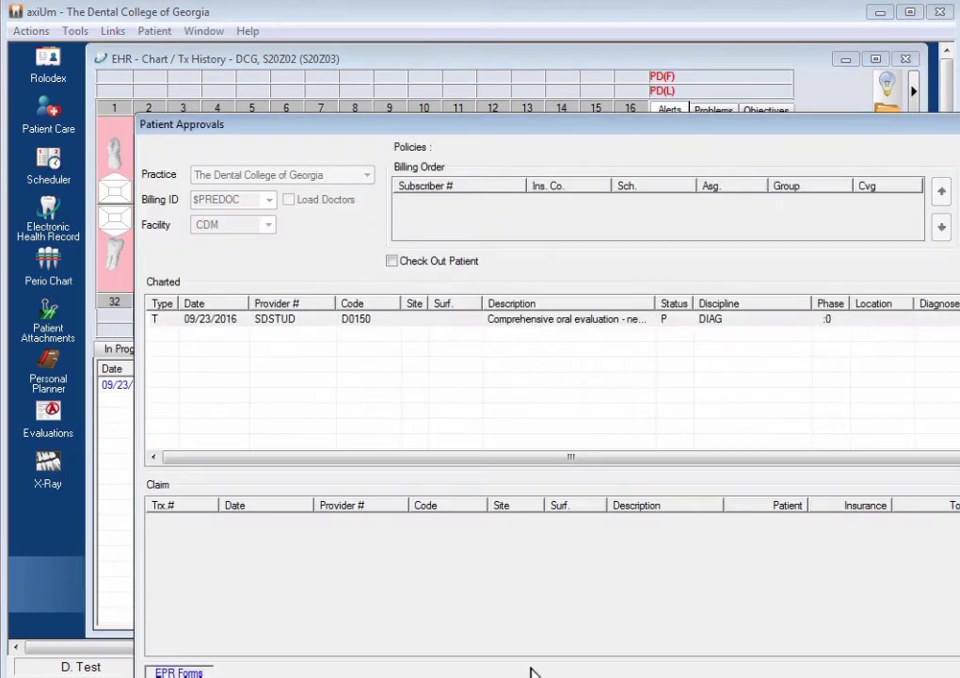
{"action": "left_click_drag", "start_coordinate": [636, 128], "coordinate": [522, 116]}
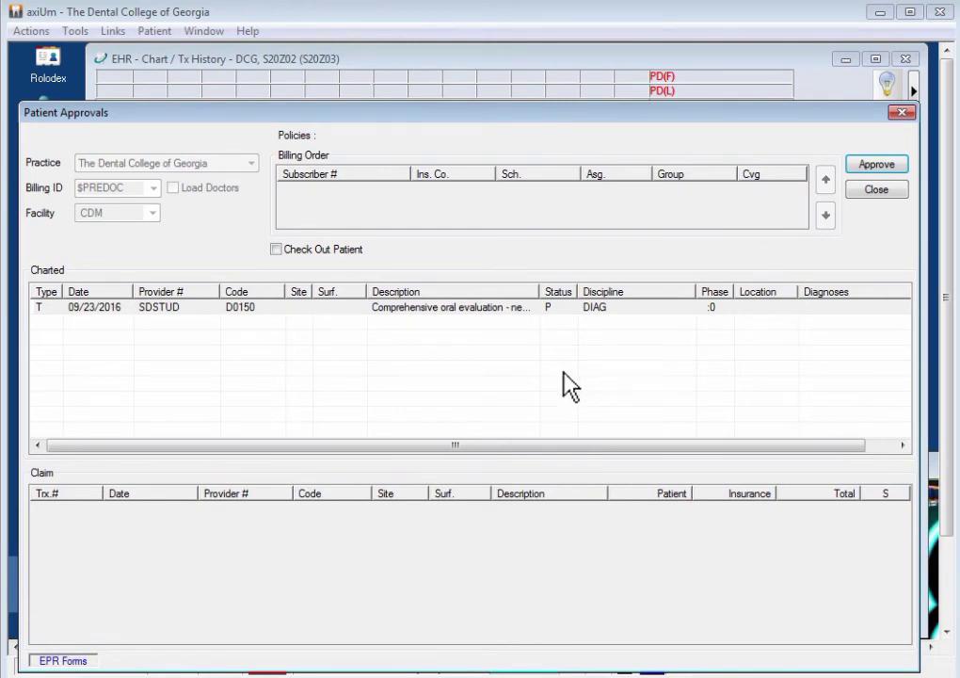
{"action": "left_click", "coordinate": [902, 113]}
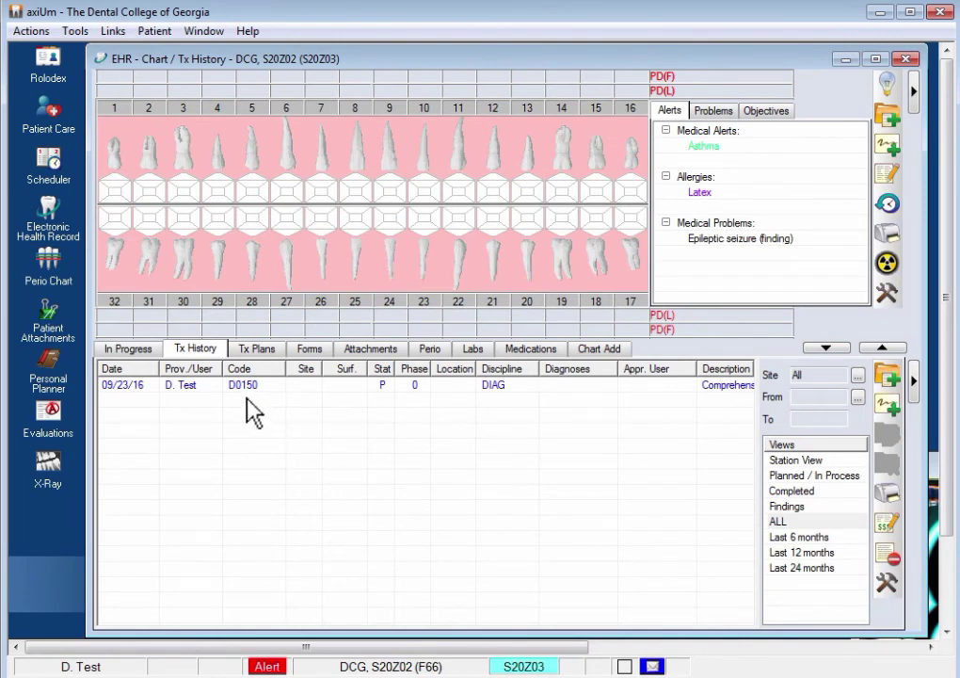
Step: Start a new treatment note on the D0150 entry in the treatment history and position its window clear of the chart's edge
{"action": "left_click", "coordinate": [242, 384]}
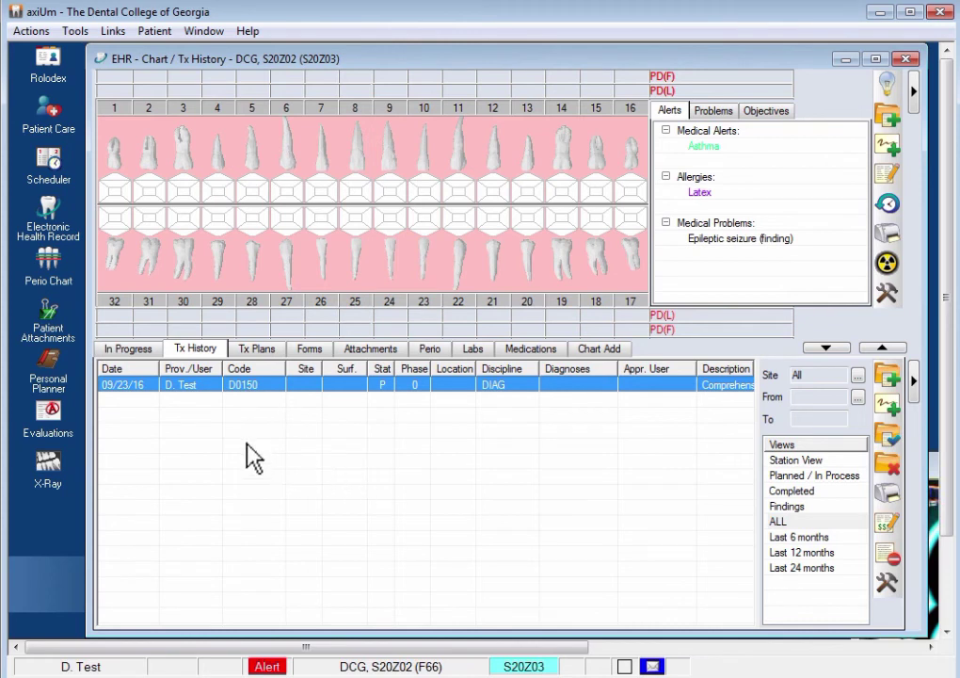
{"action": "right_click", "coordinate": [248, 388]}
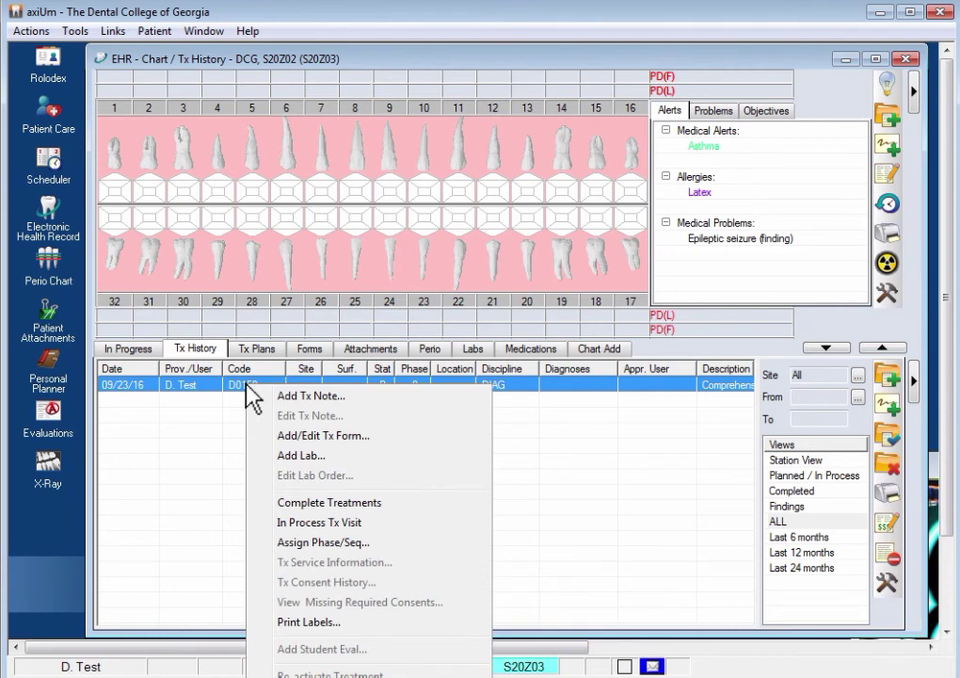
{"action": "left_click", "coordinate": [327, 400]}
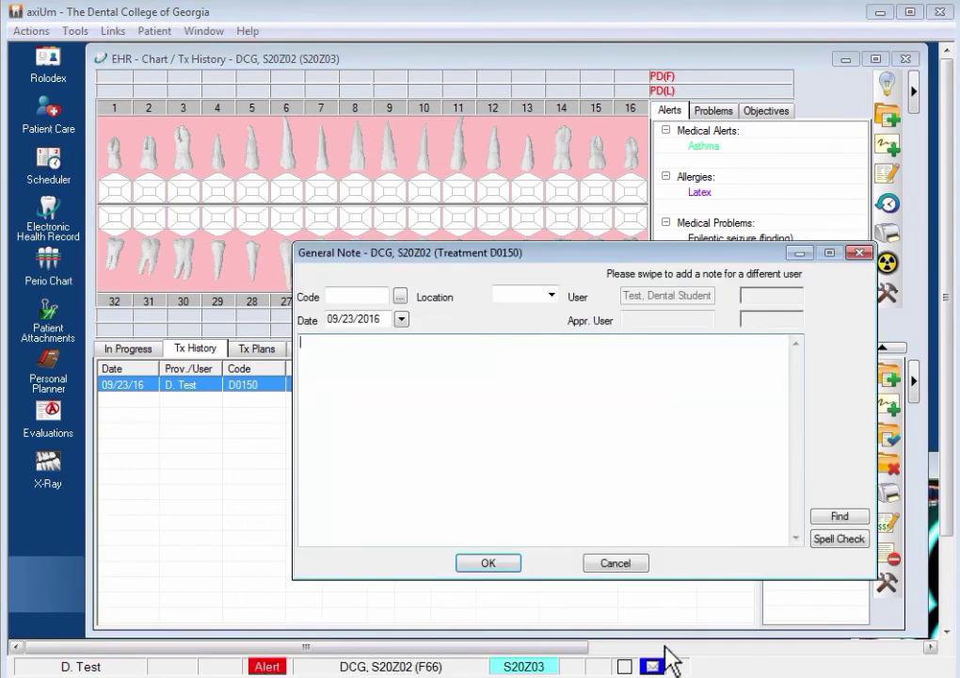
{"action": "left_click_drag", "start_coordinate": [595, 253], "coordinate": [457, 311]}
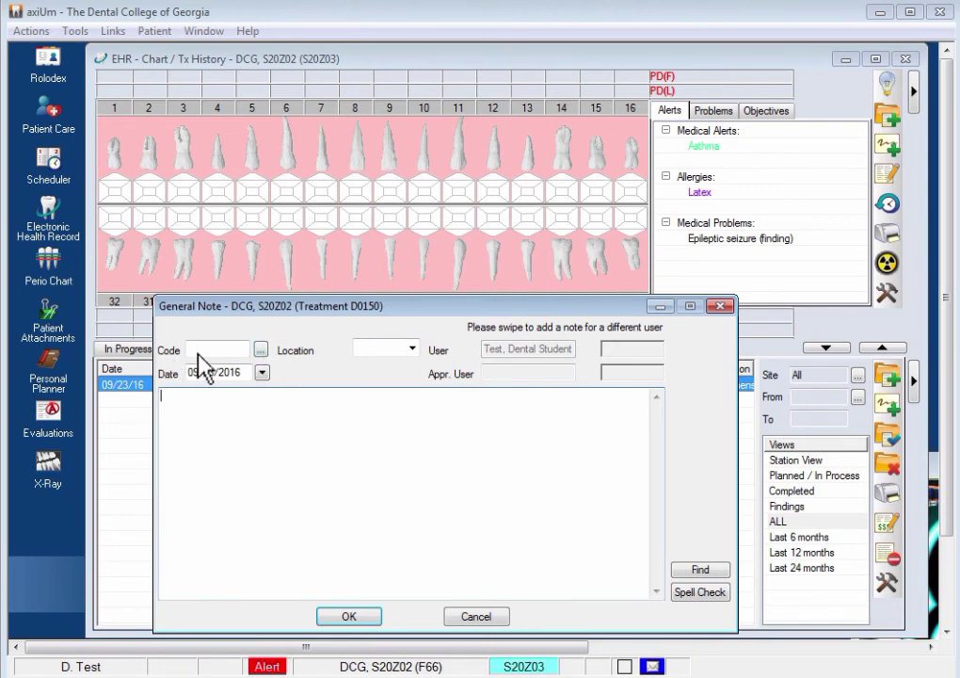
Step: Insert clinical note codes 0150.00 Comprehensive Oral Evaluation, 0150.05 and 0150.20 ROE & Charting from the Exams/Referrals group into the note
{"action": "left_click", "coordinate": [263, 349]}
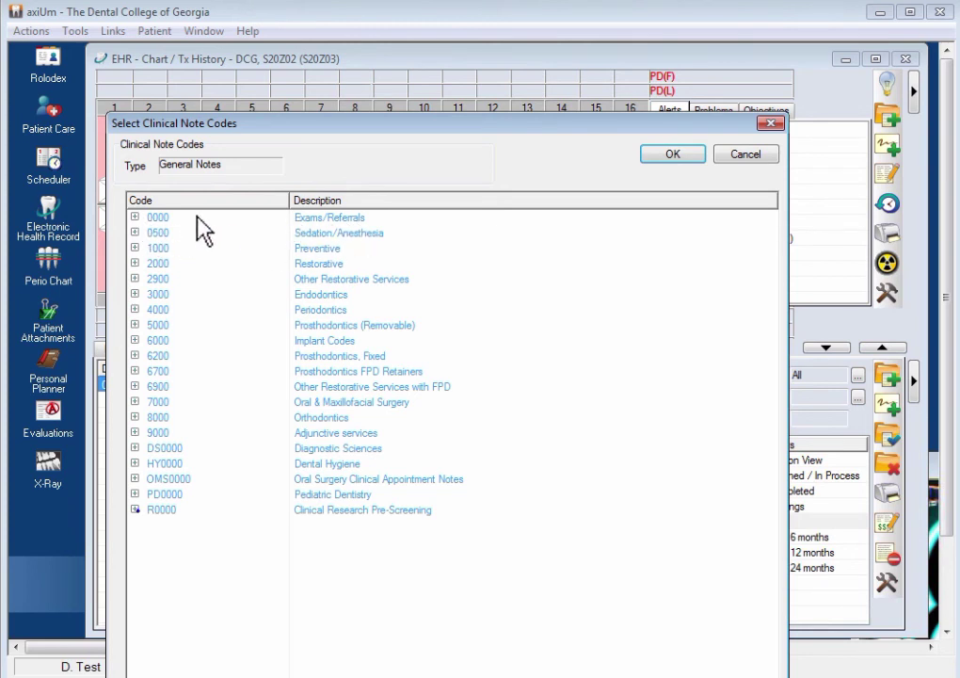
{"action": "left_click", "coordinate": [134, 218]}
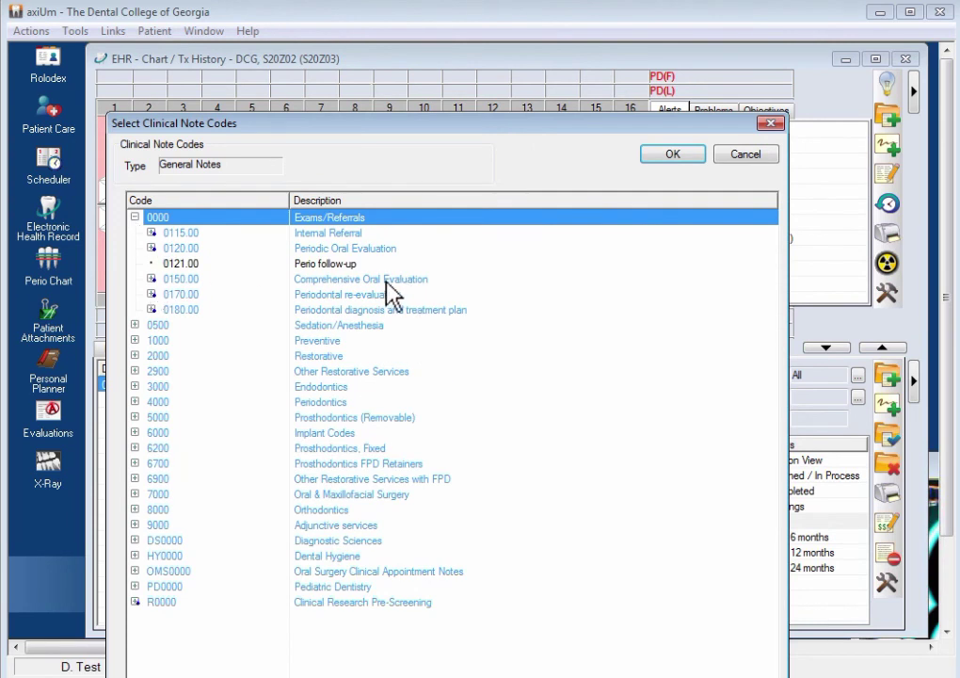
{"action": "left_click", "coordinate": [238, 279]}
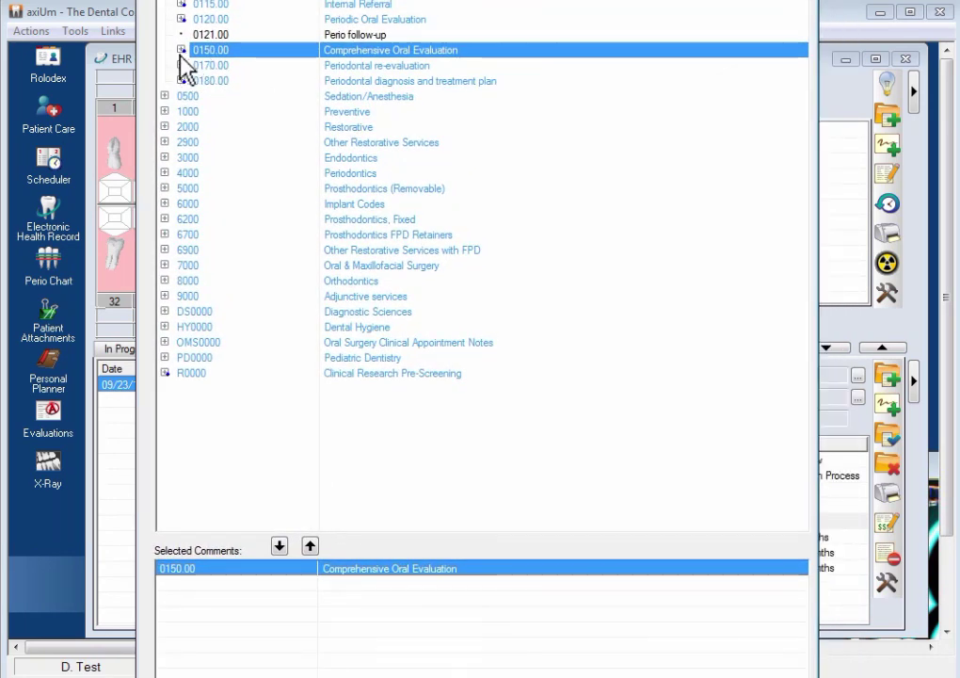
{"action": "left_click", "coordinate": [181, 50]}
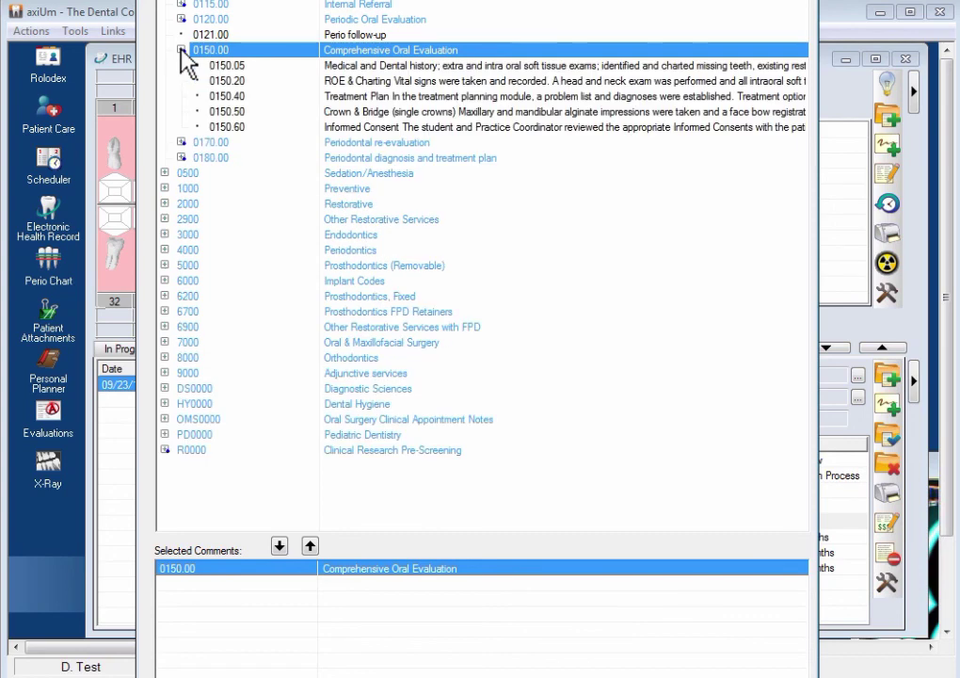
{"action": "left_click", "coordinate": [381, 66]}
{"action": "left_click", "coordinate": [303, 81]}
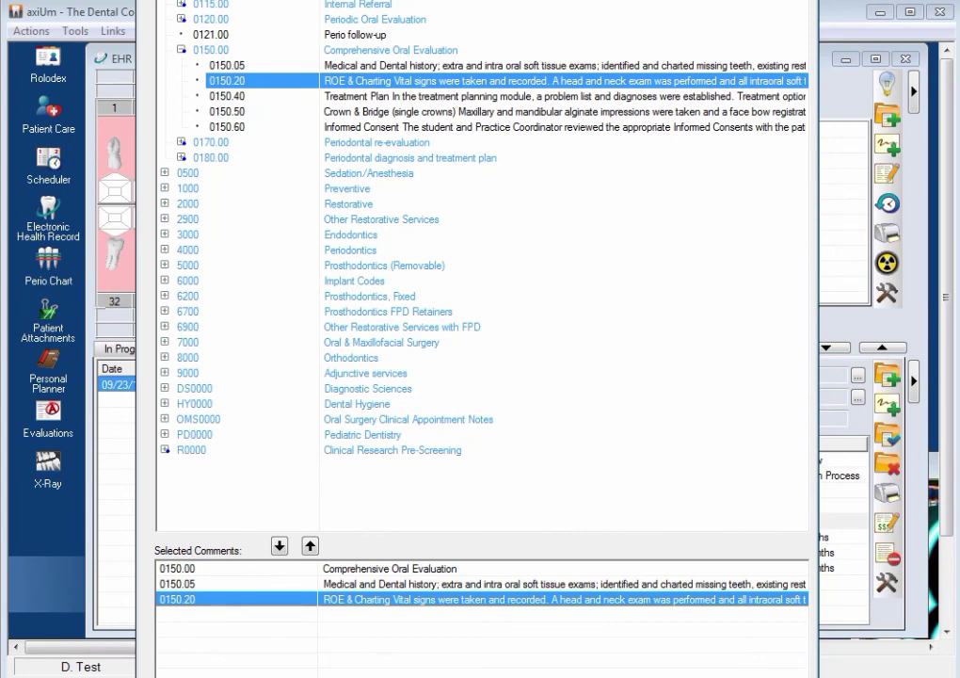
{"action": "left_click_drag", "start_coordinate": [527, 0], "coordinate": [505, 5]}
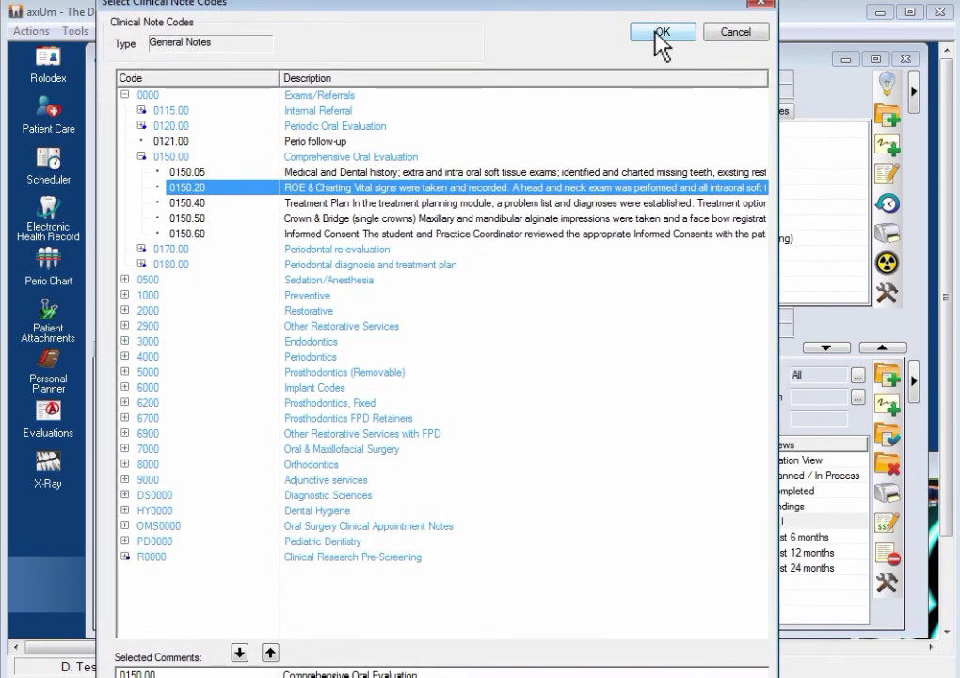
{"action": "left_click", "coordinate": [662, 34]}
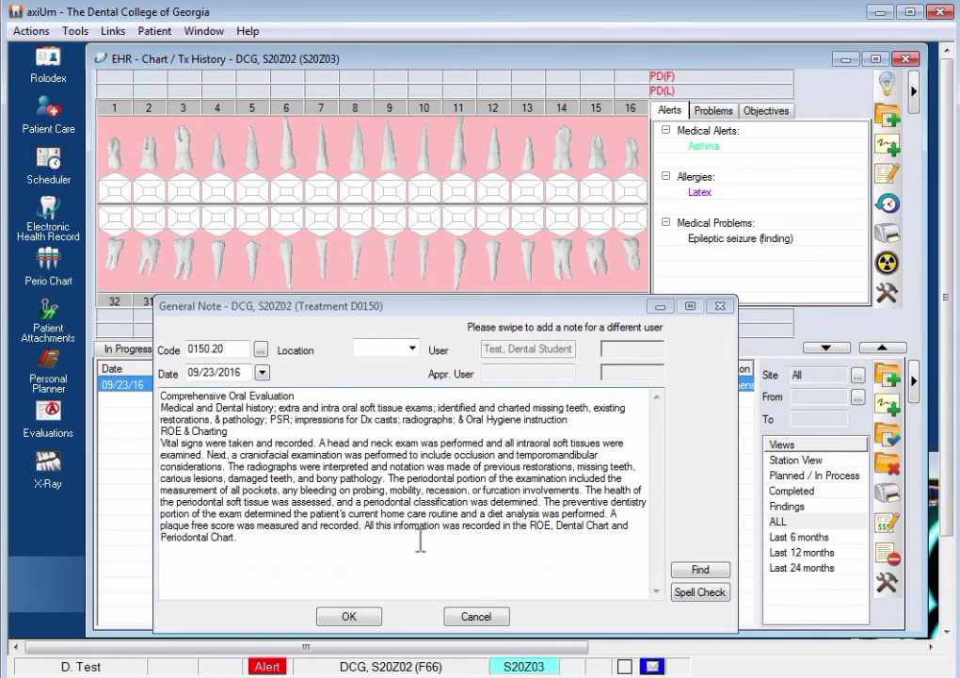
Step: Separate the ROE & Charting section with a blank line, add the text "dfkdaljdkl" at the end and save the note, skipping the spelling check
{"action": "left_click", "coordinate": [588, 421]}
{"action": "key", "text": "Return"}
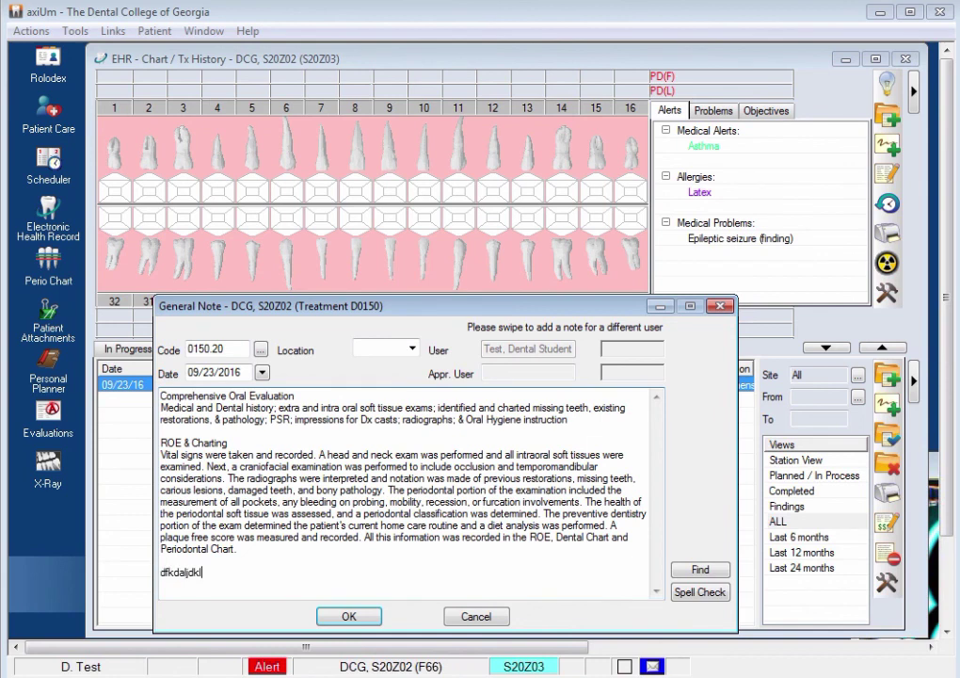
{"action": "left_click", "coordinate": [363, 622]}
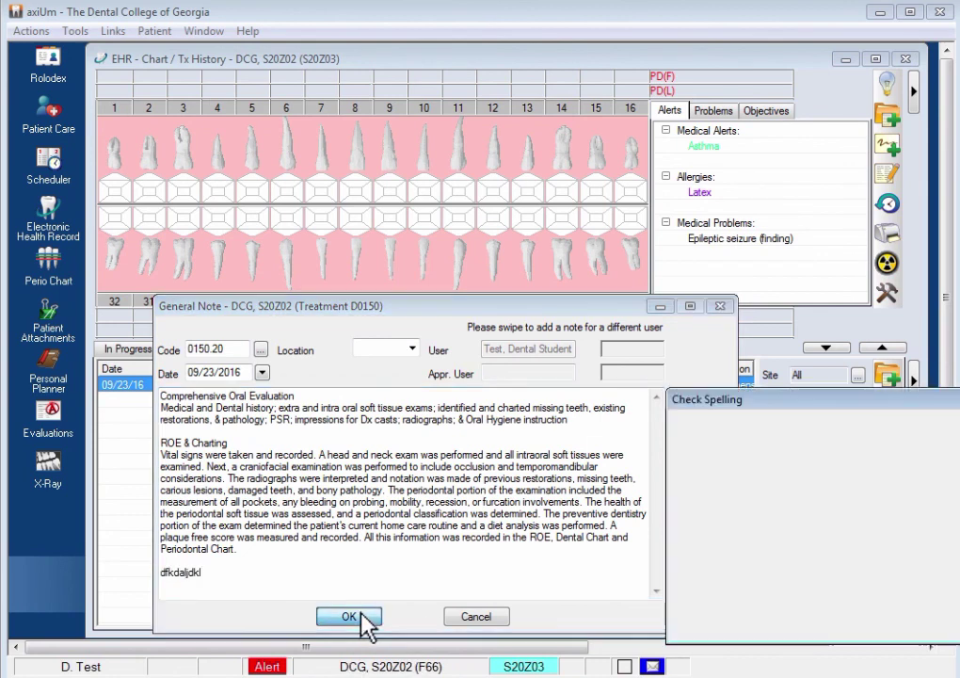
{"action": "key", "text": "Escape"}
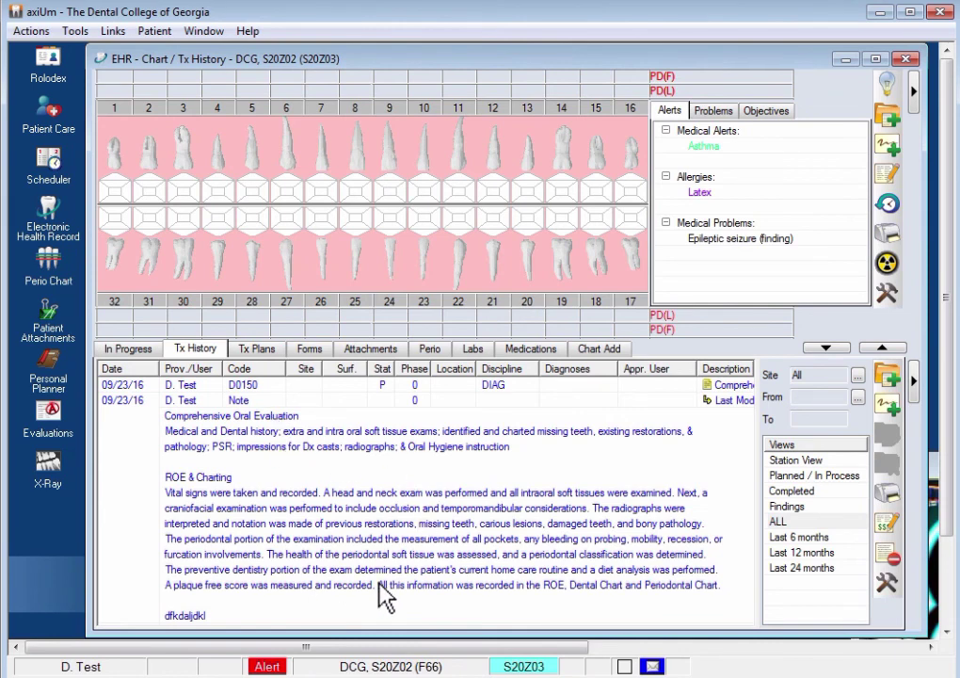
Step: Bring up the patient's approvals list and review the charted D0150 treatment and its note
{"action": "left_click", "coordinate": [530, 666]}
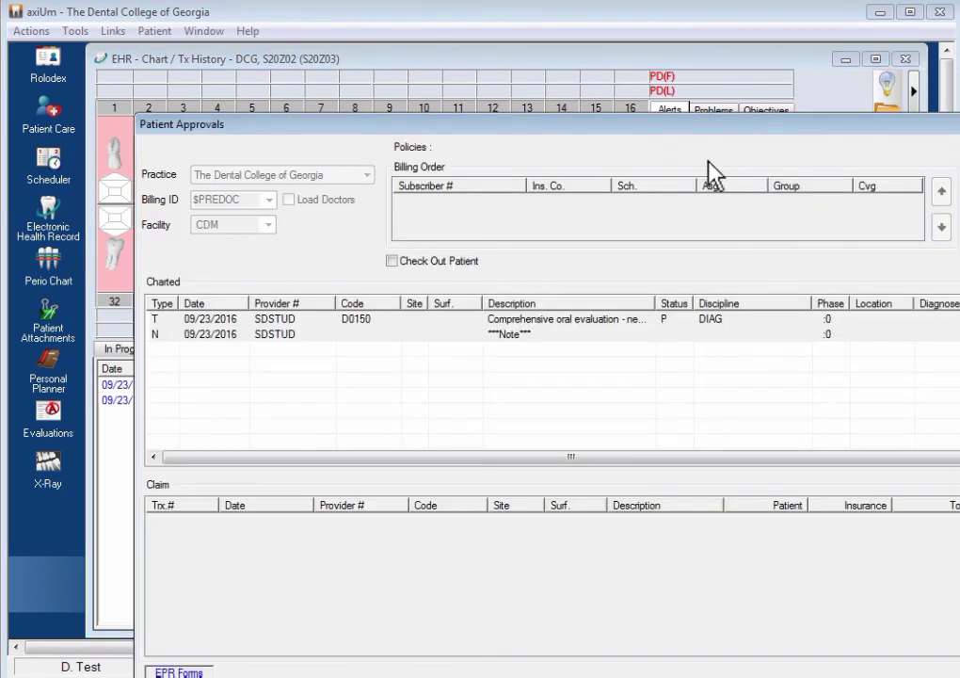
{"action": "left_click_drag", "start_coordinate": [688, 120], "coordinate": [594, 95]}
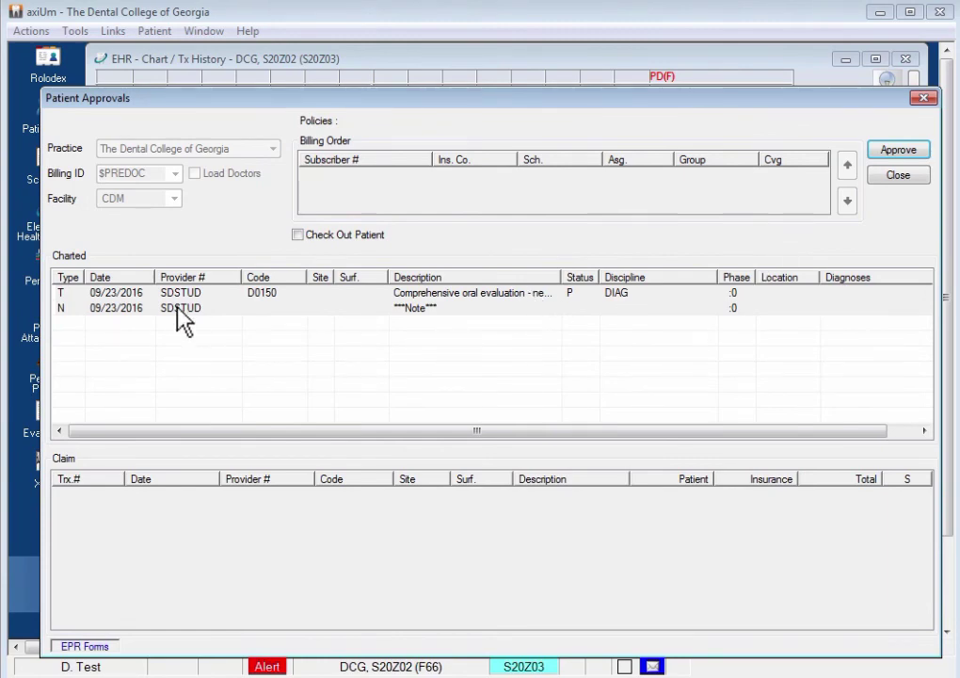